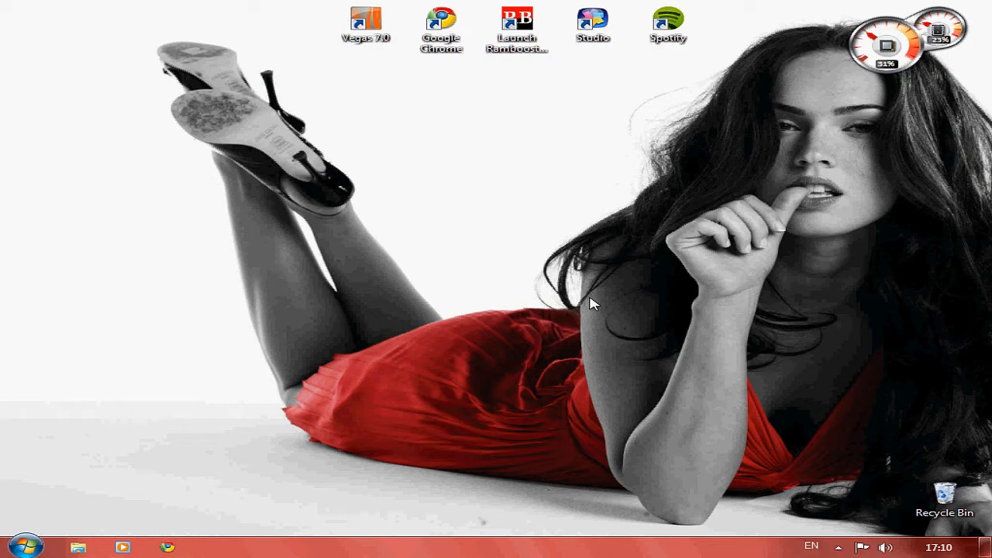
# Launch Pinnacle Studio and open its capture settings.
pyautogui.doubleClick(611, 36)
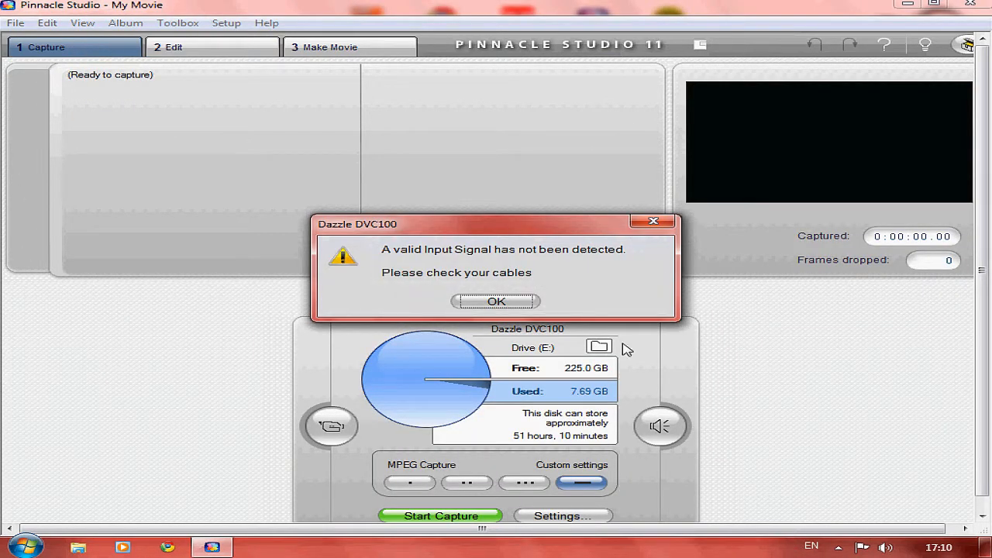
pyautogui.click(507, 305)
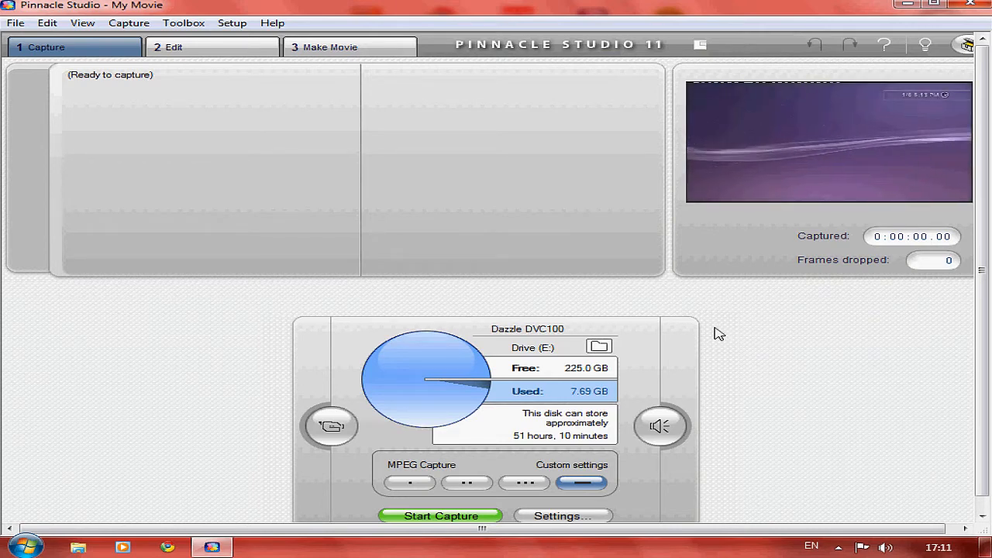
pyautogui.click(564, 516)
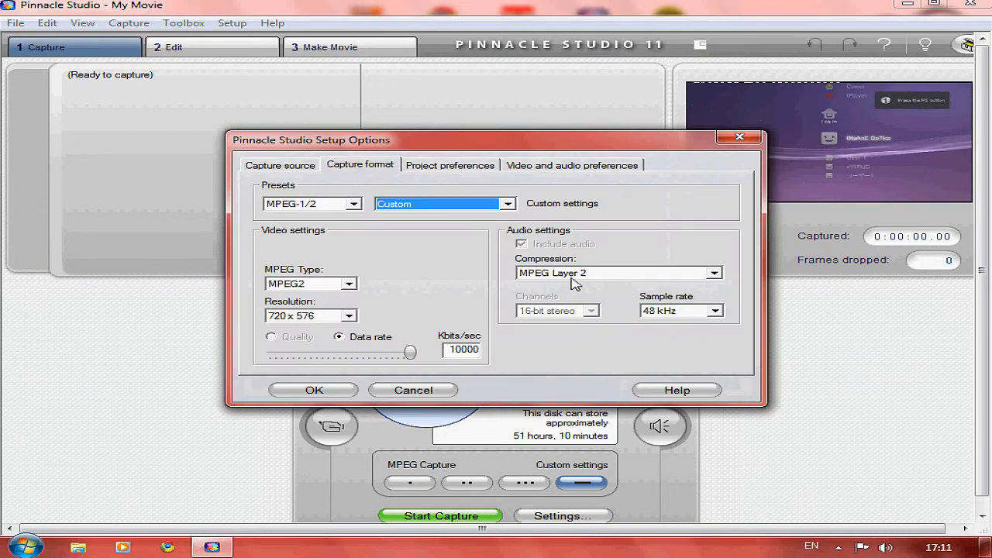
# Set the capture source to Dazzle DVC100 for video and audio, with the PAL TV standard and 16:9 aspect ratio.
pyautogui.click(264, 169)
pyautogui.click(358, 210)
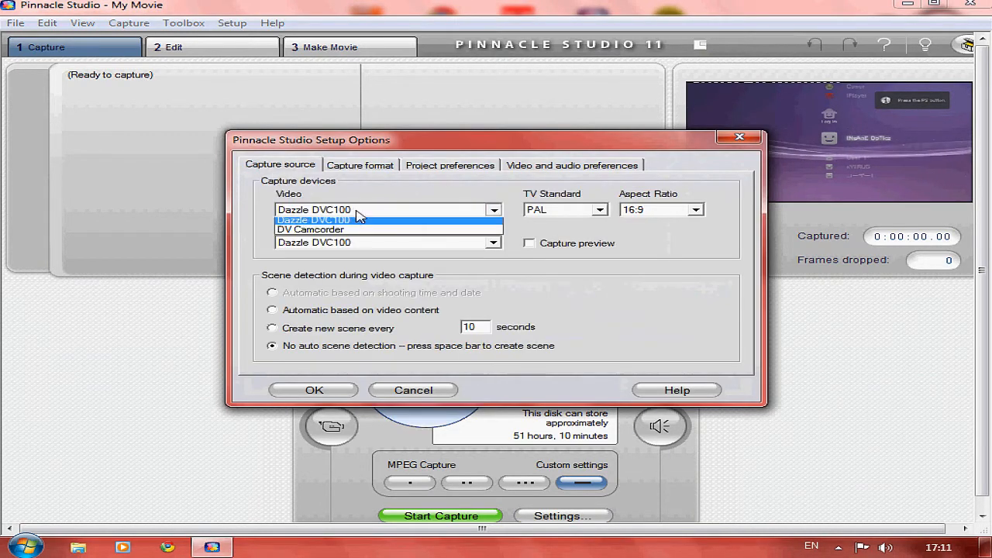
pyautogui.click(495, 210)
pyautogui.click(544, 211)
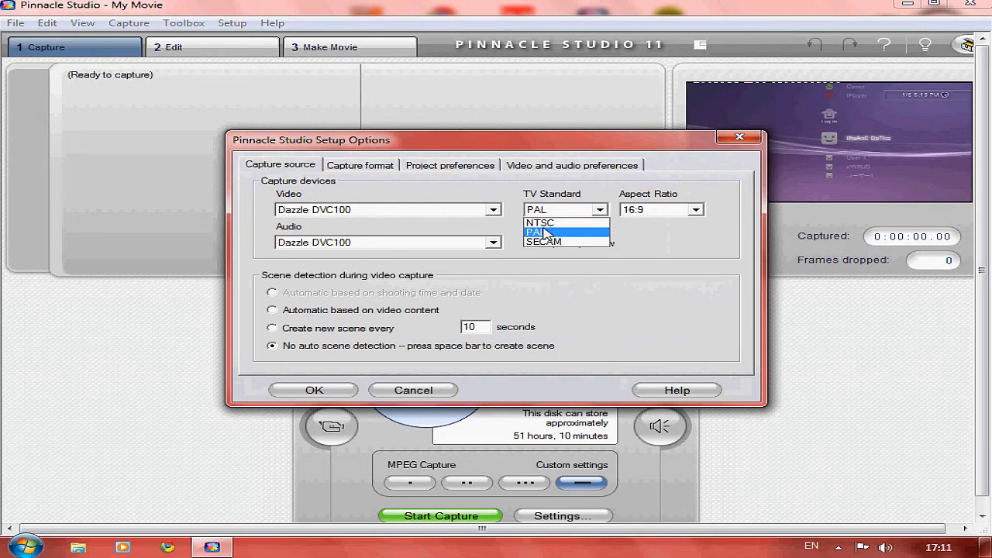
pyautogui.click(548, 232)
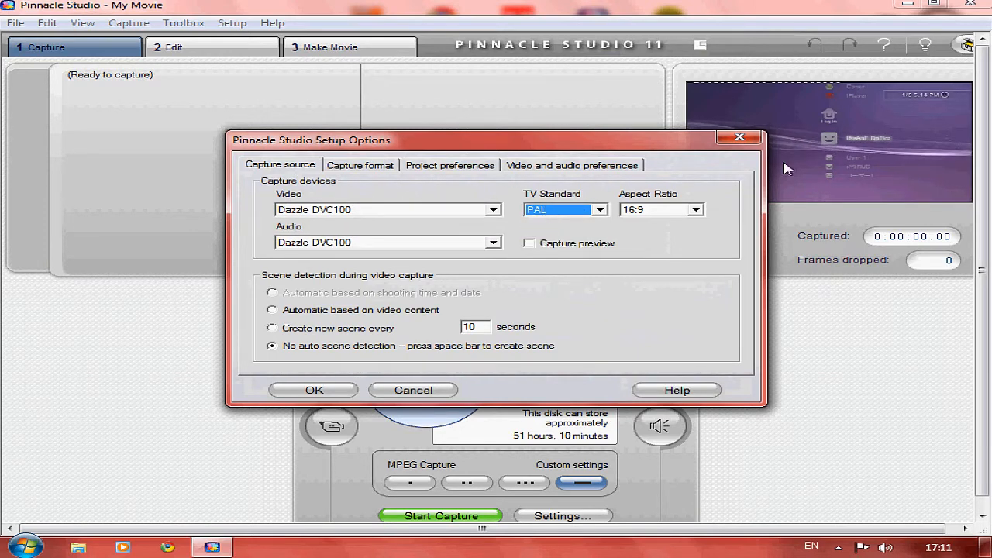
pyautogui.click(695, 210)
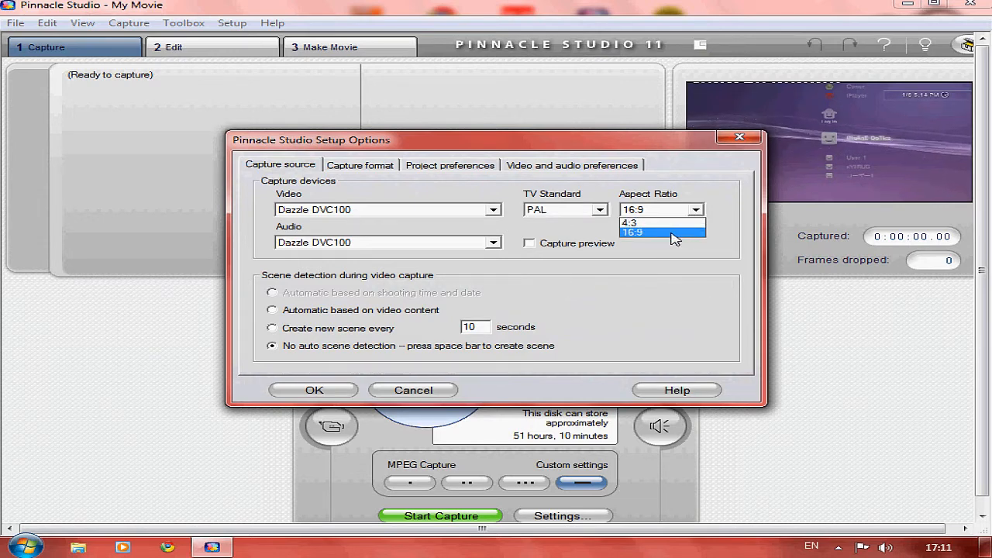
pyautogui.click(672, 234)
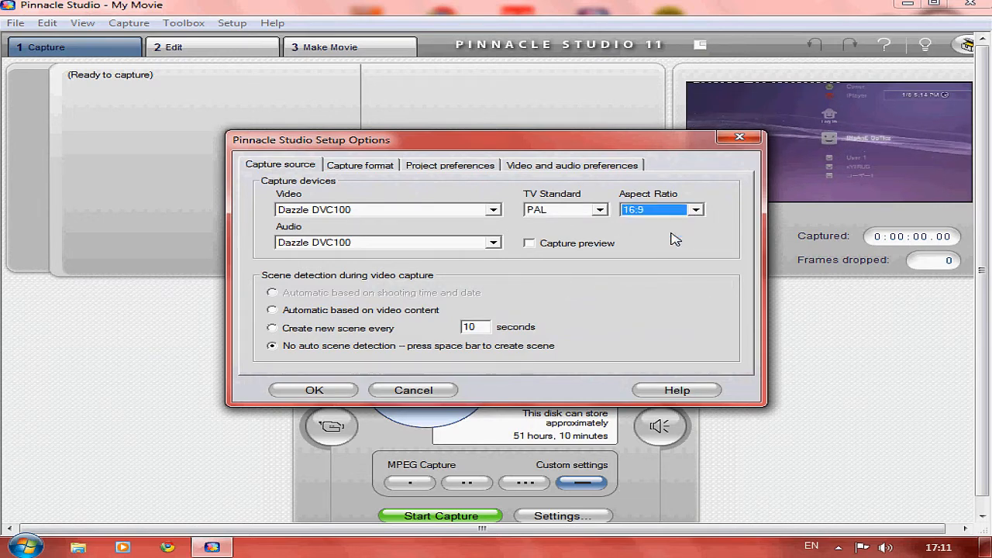
pyautogui.click(493, 242)
pyautogui.click(479, 257)
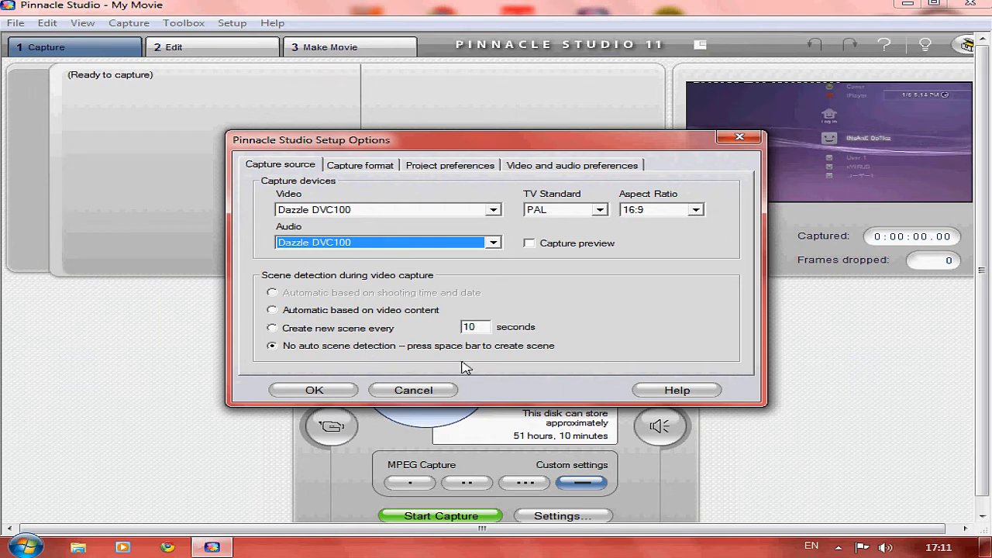
# Set the capture format to the Custom MPEG-1/2 preset with MPEG2 video at 720 x 576 resolution.
pyautogui.click(341, 166)
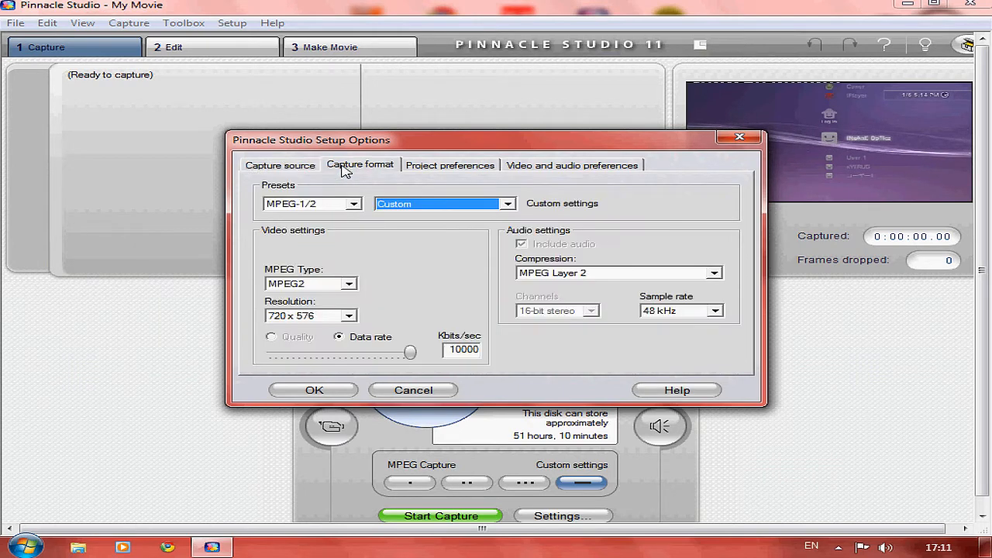
pyautogui.click(353, 204)
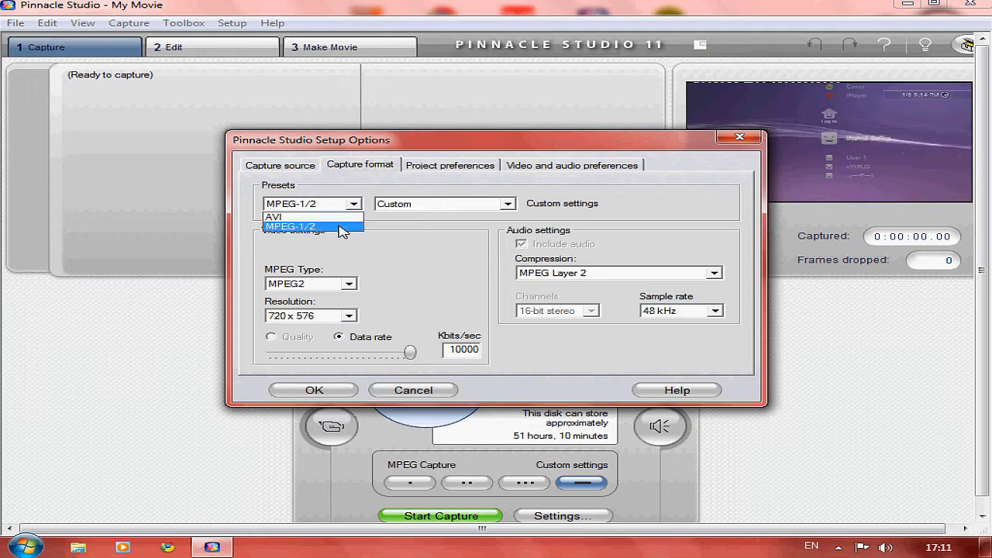
pyautogui.click(338, 227)
pyautogui.click(402, 203)
pyautogui.click(385, 246)
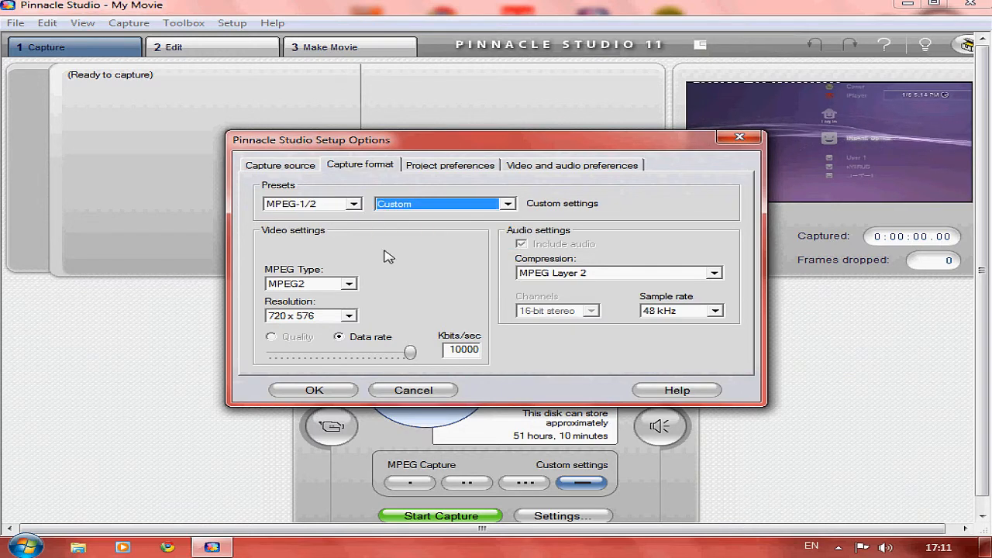
pyautogui.click(350, 283)
pyautogui.click(333, 308)
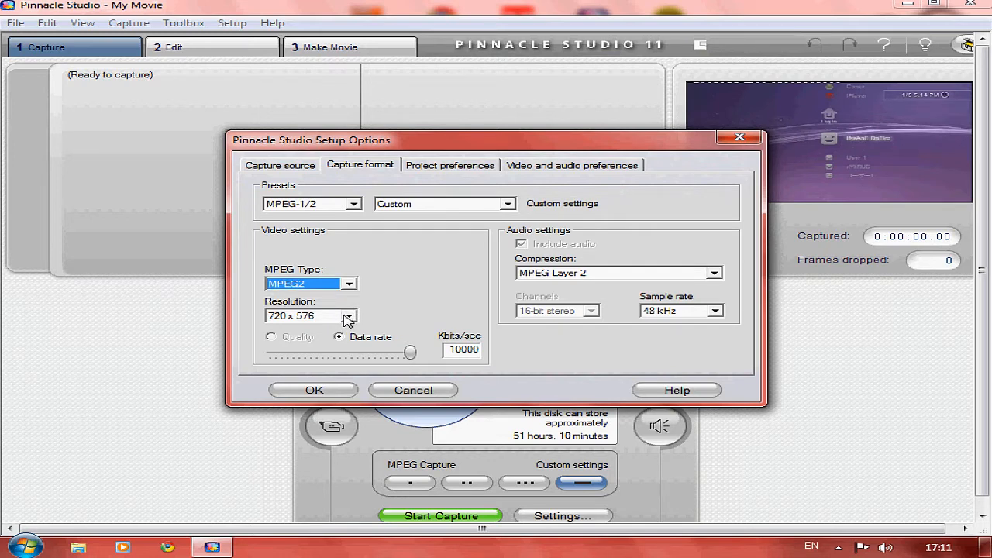
pyautogui.click(348, 316)
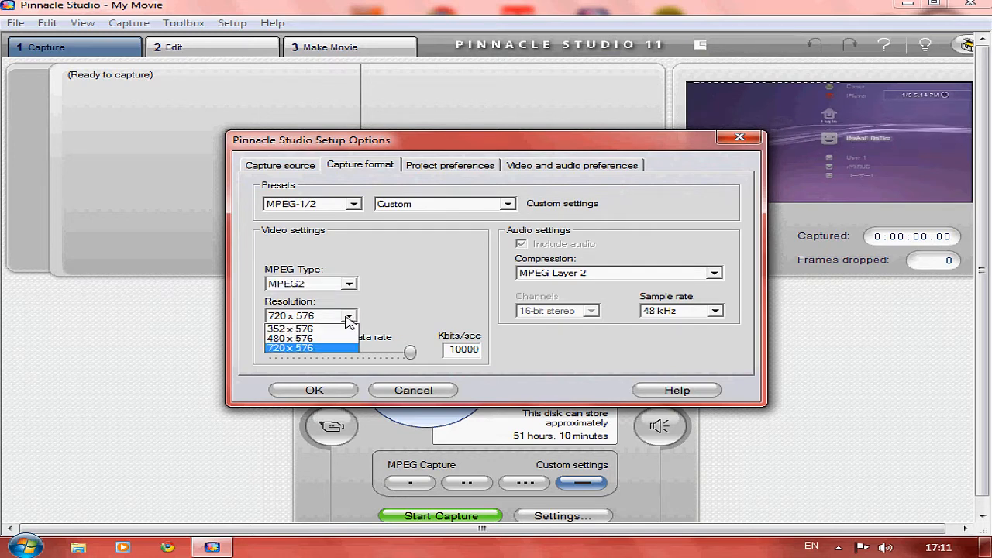
pyautogui.click(323, 354)
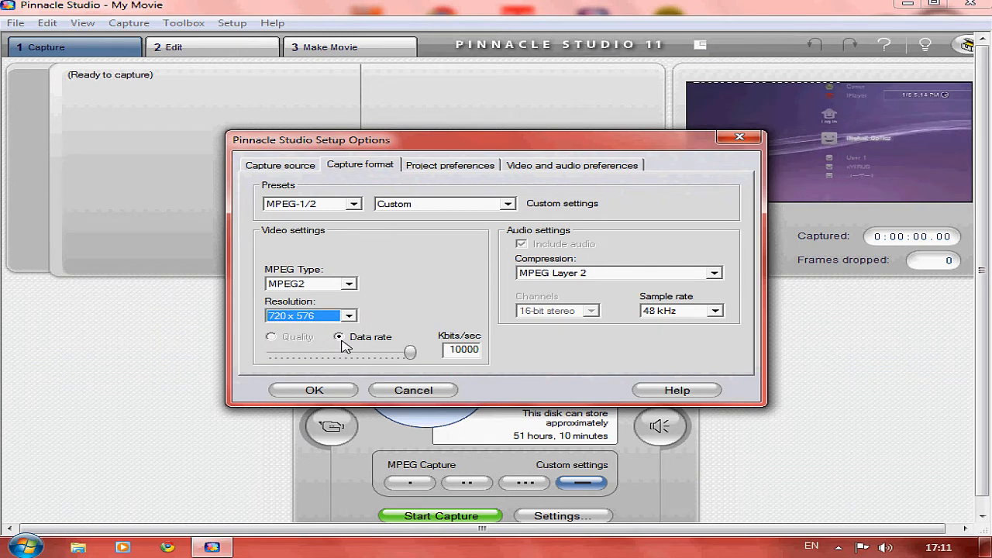
# Set the video data rate to 10000 Kbits/sec and the audio compression to MPEG Layer 2.
pyautogui.click(340, 338)
pyautogui.click(410, 351)
pyautogui.moveTo(411, 351); pyautogui.dragTo(430, 350)
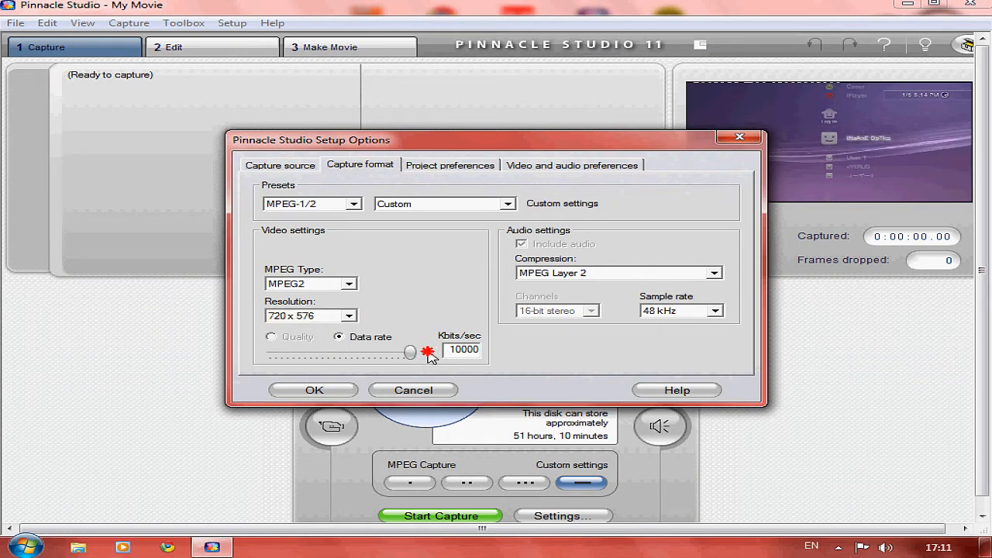
pyautogui.moveTo(429, 352)
pyautogui.mouseDown()
pyautogui.moveTo(342, 352)
pyautogui.moveTo(543, 337)
pyautogui.mouseUp()
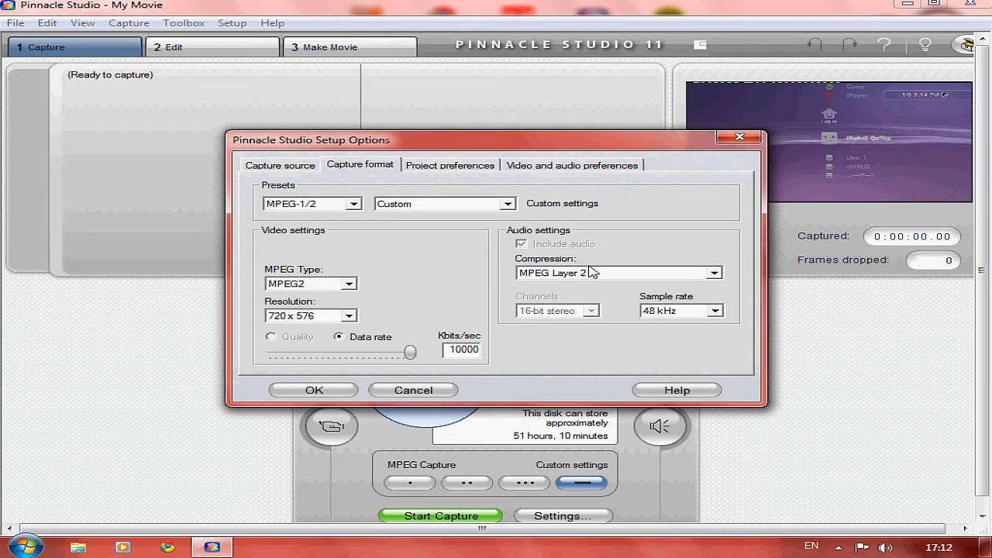
pyautogui.click(540, 276)
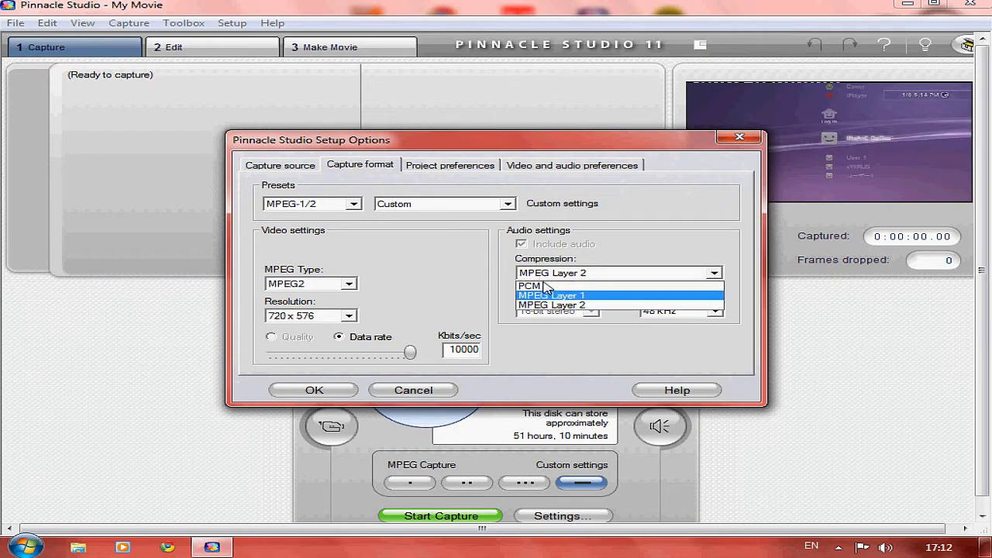
pyautogui.click(564, 305)
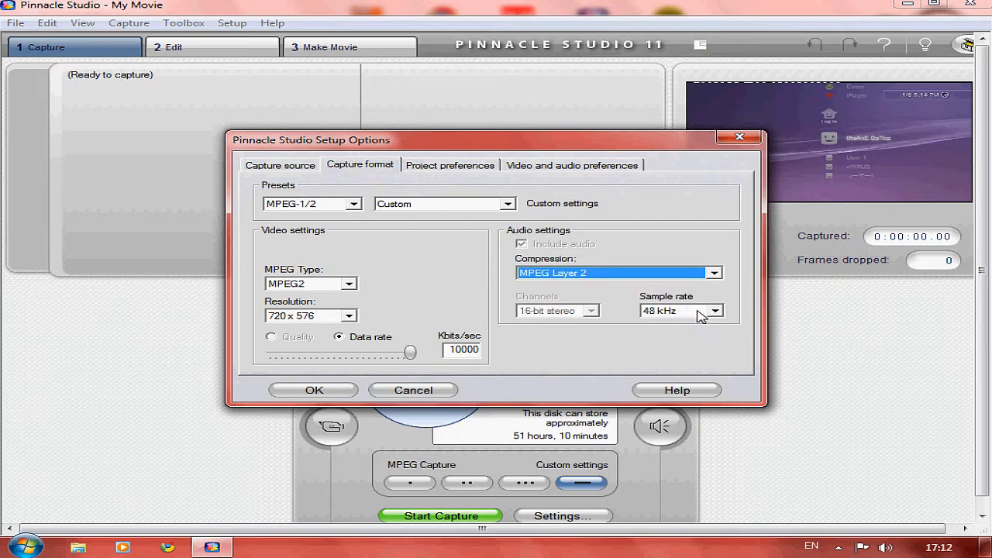
# Set the format for new projects to PAL Standard, choose "Don't create chapters" for disc menus, and apply the setup options.
pyautogui.click(423, 165)
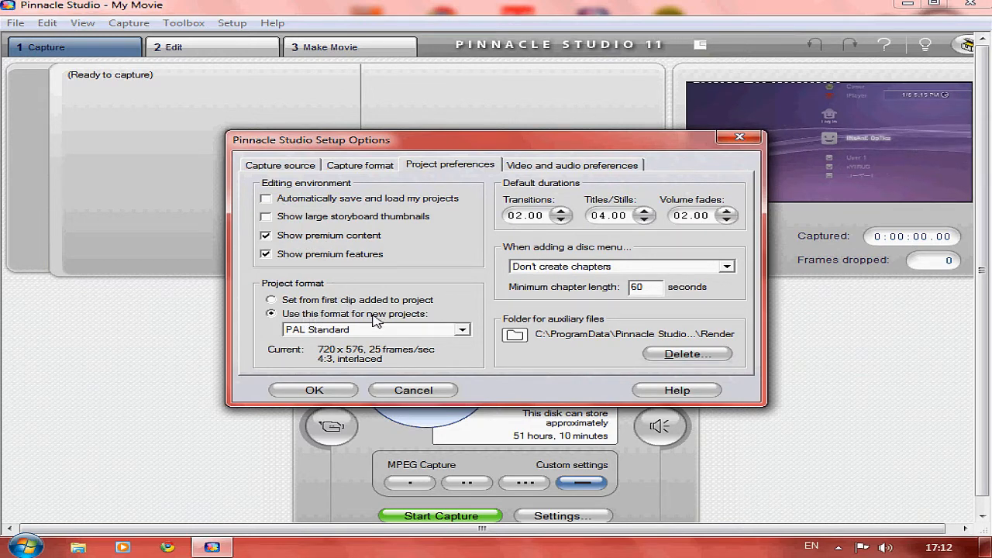
pyautogui.click(426, 331)
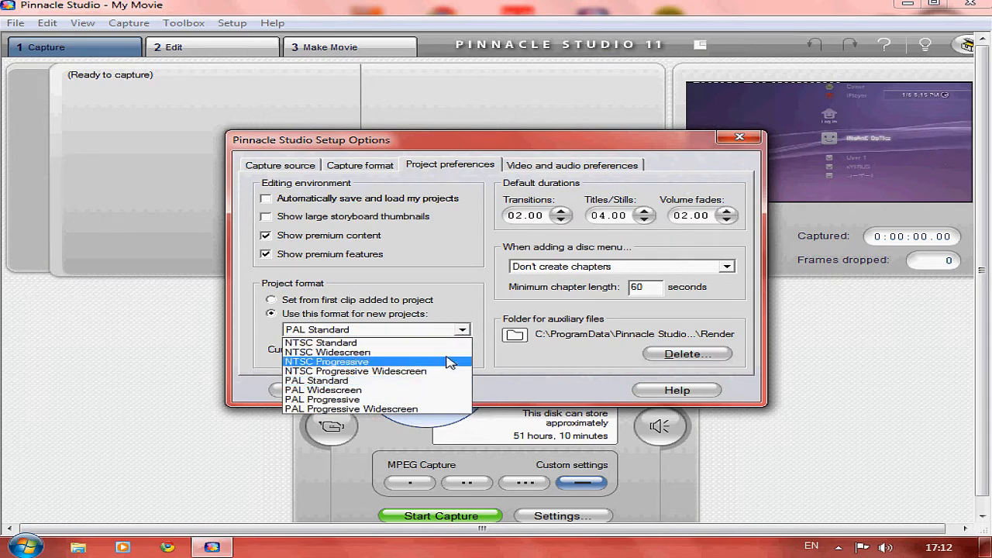
pyautogui.click(427, 381)
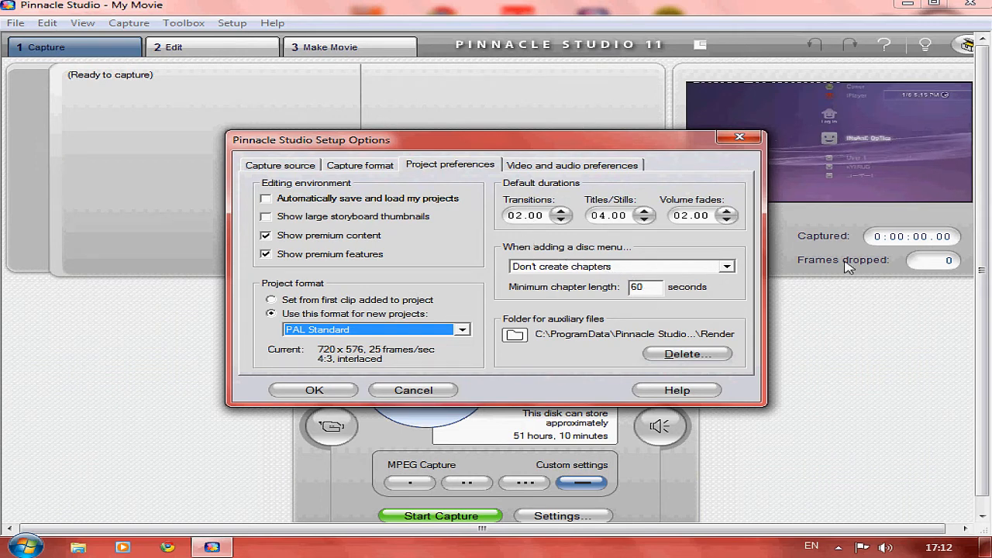
pyautogui.click(601, 272)
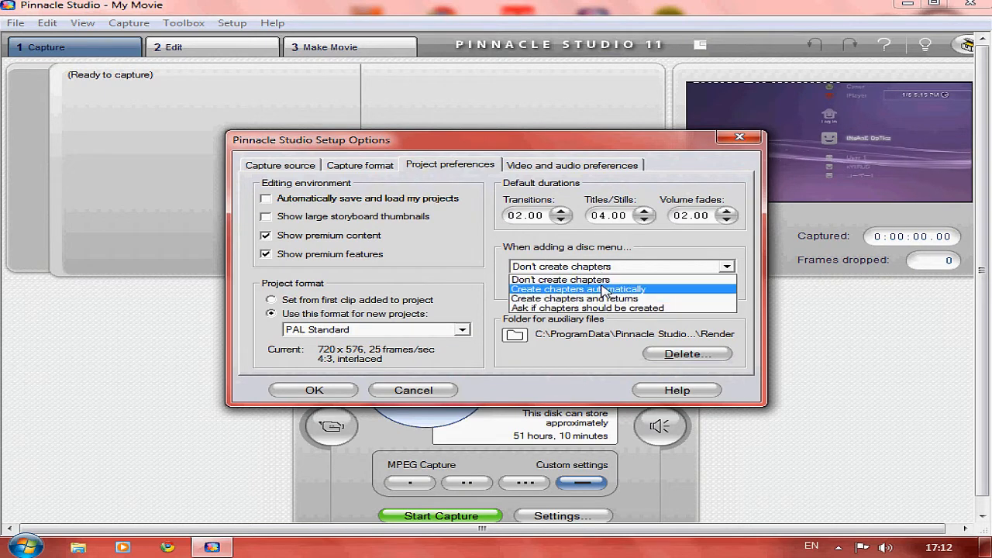
pyautogui.click(601, 278)
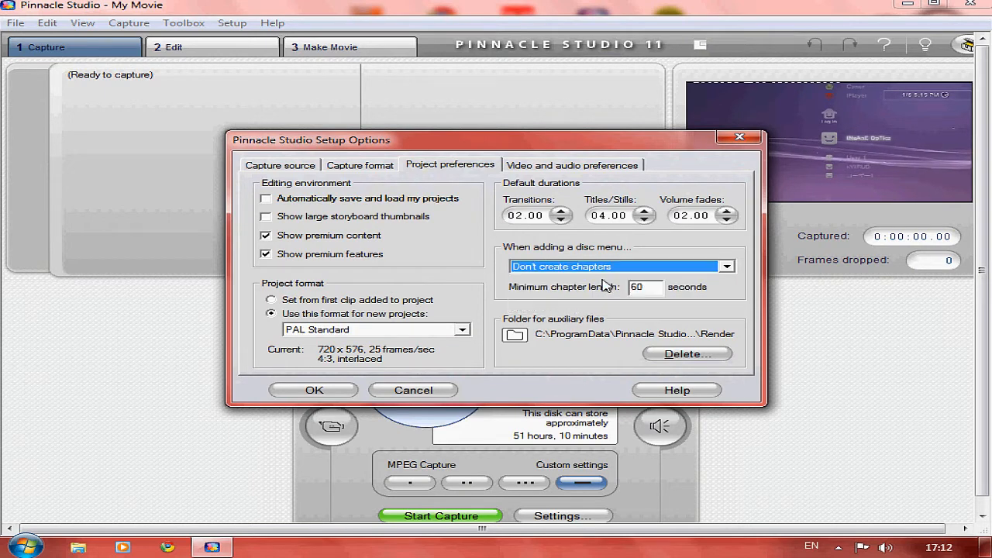
pyautogui.click(589, 165)
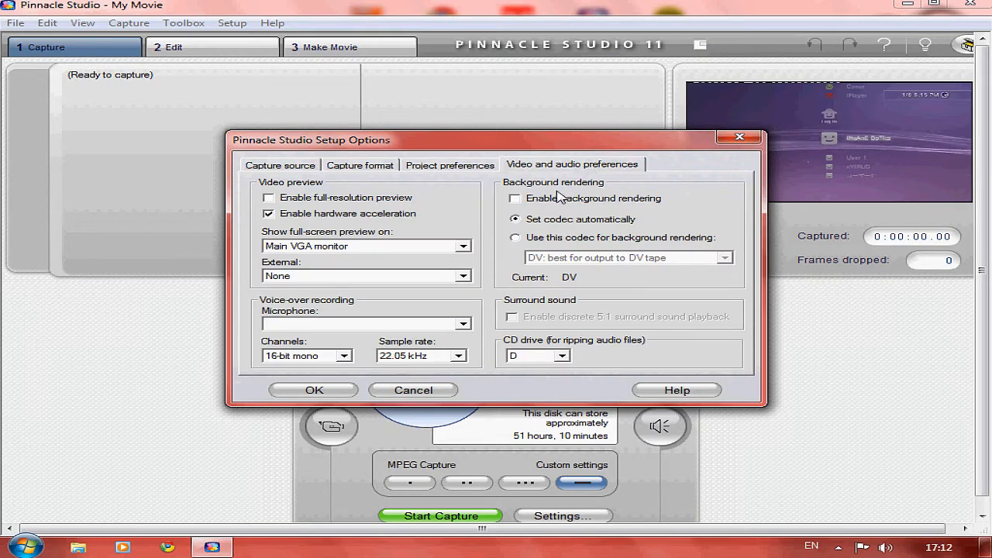
pyautogui.click(321, 395)
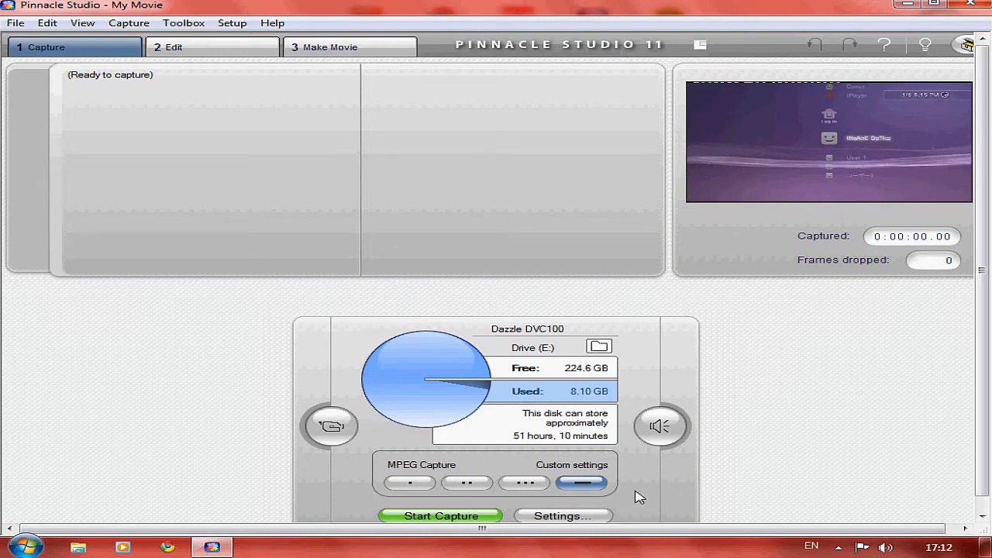
# Raise the last colour slider in the video input controls slightly.
pyautogui.click(345, 423)
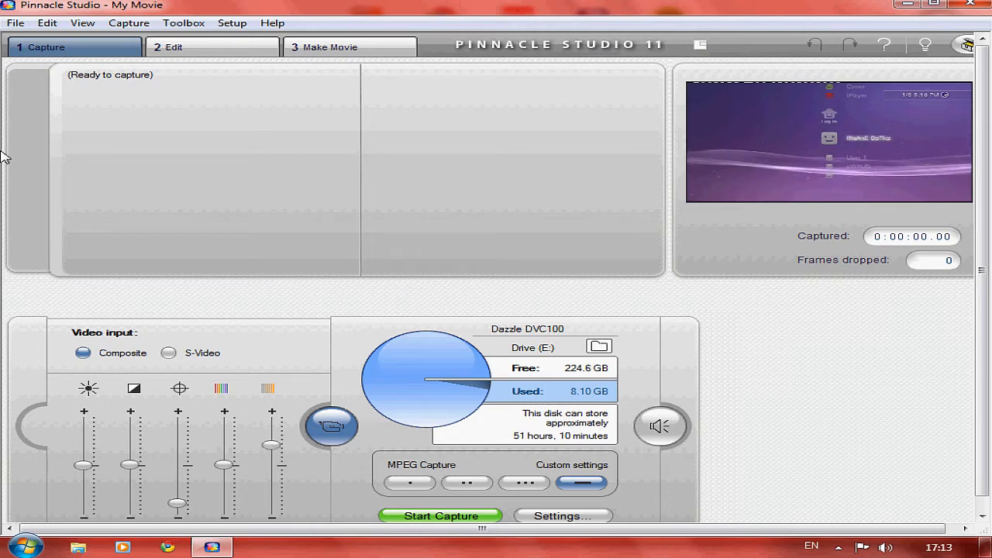
pyautogui.click(269, 448)
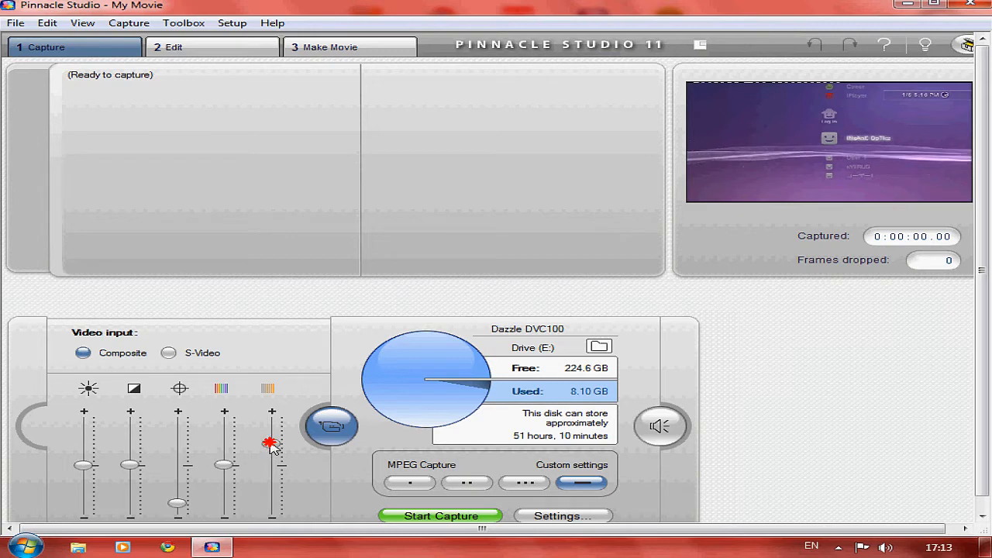
pyautogui.moveTo(270, 448)
pyautogui.mouseDown()
pyautogui.moveTo(245, 549)
pyautogui.moveTo(396, 159)
pyautogui.moveTo(329, 439)
pyautogui.moveTo(306, 465)
pyautogui.moveTo(309, 440)
pyautogui.mouseUp()
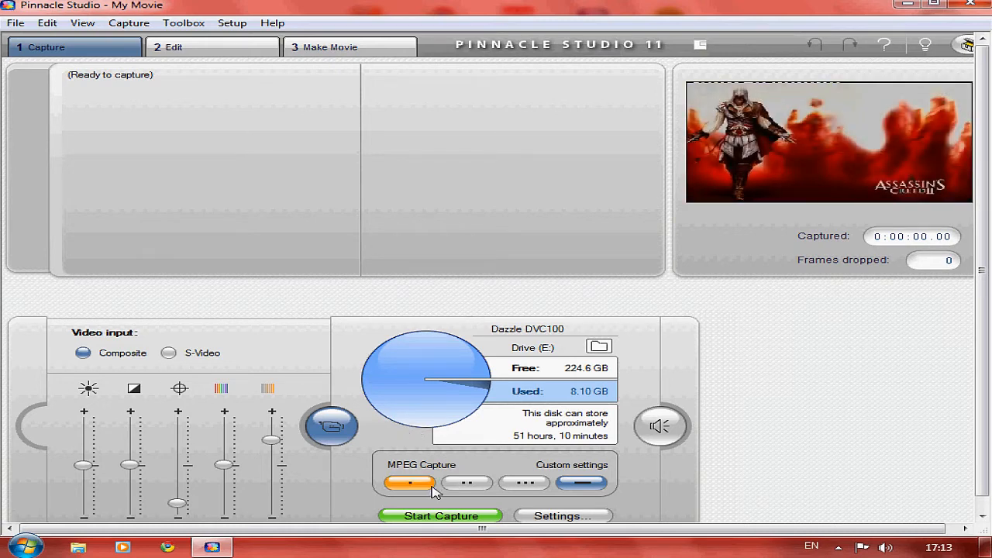
pyautogui.moveTo(272, 440)
pyautogui.mouseDown()
pyautogui.moveTo(276, 467)
pyautogui.moveTo(276, 440)
pyautogui.mouseUp()
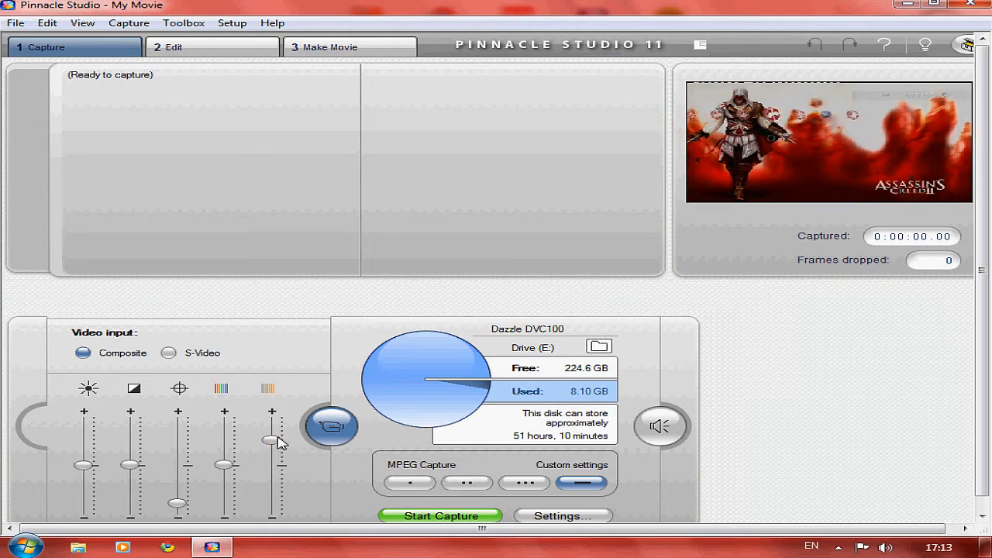
pyautogui.click(348, 424)
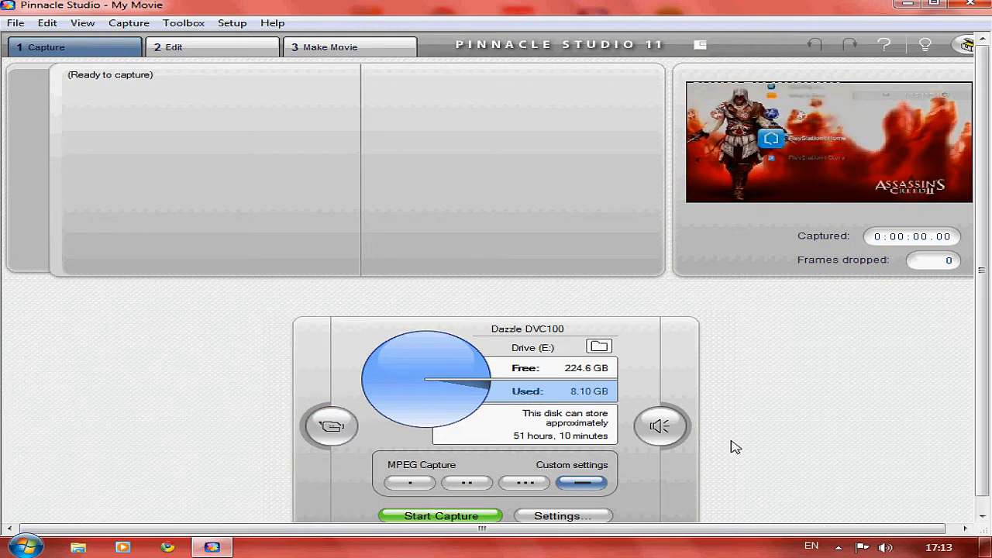
# Examine the audio capture controls and level meters.
pyautogui.click(660, 428)
pyautogui.click(660, 426)
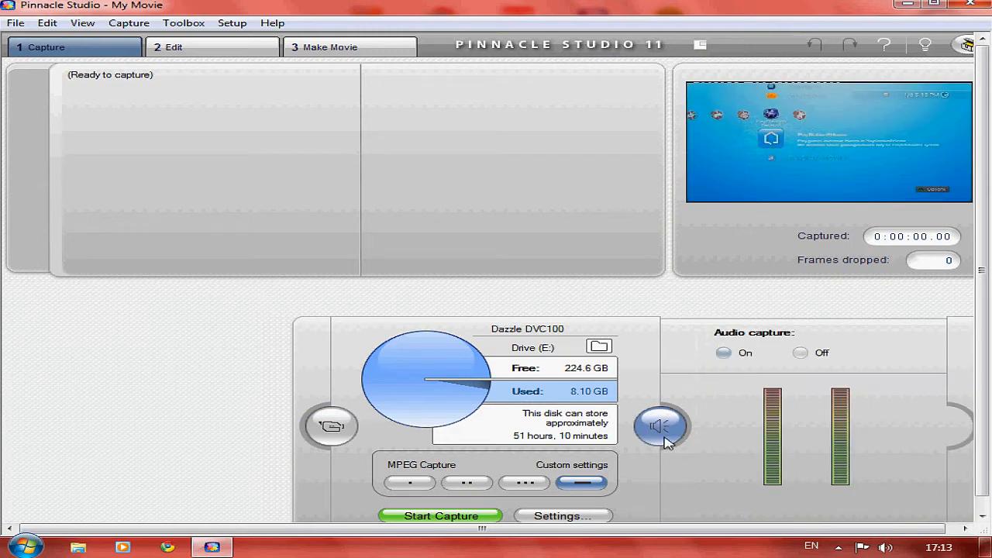
pyautogui.click(598, 486)
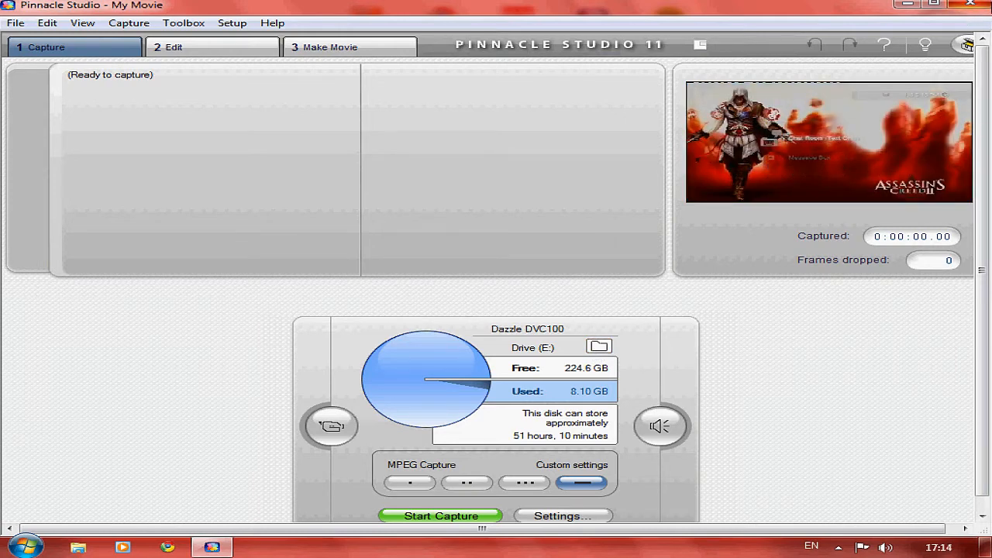
# Close Pinnacle Studio and launch Sony Vegas 7.0.
pyautogui.click(969, 3)
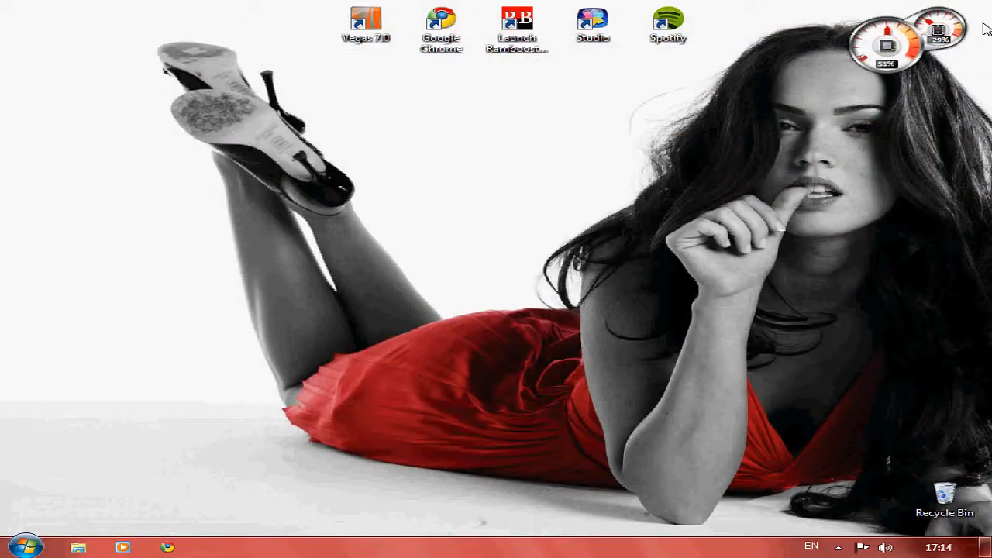
pyautogui.doubleClick(386, 25)
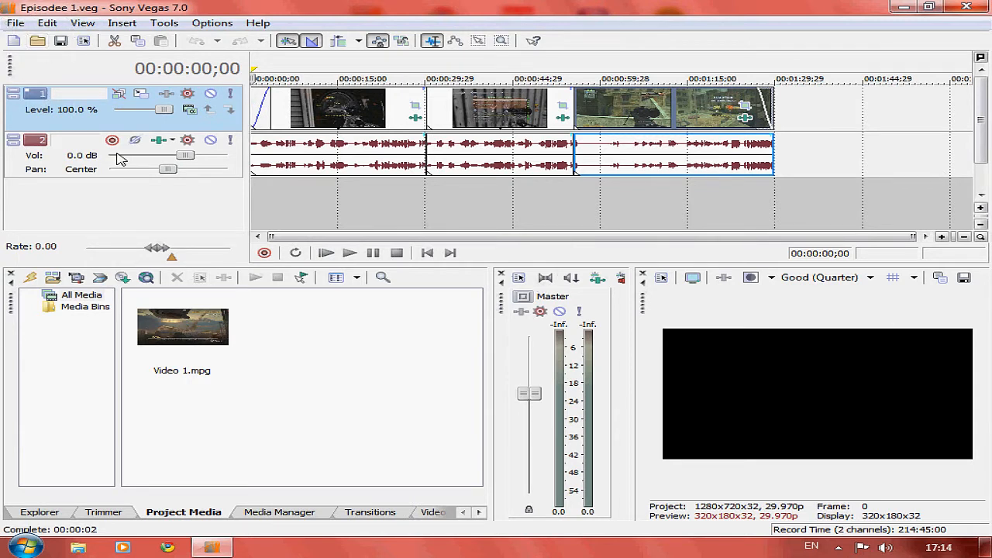
# Start a new project using the HDV 720-30p (1280x720, 29.970 fps) video template.
pyautogui.click(315, 118)
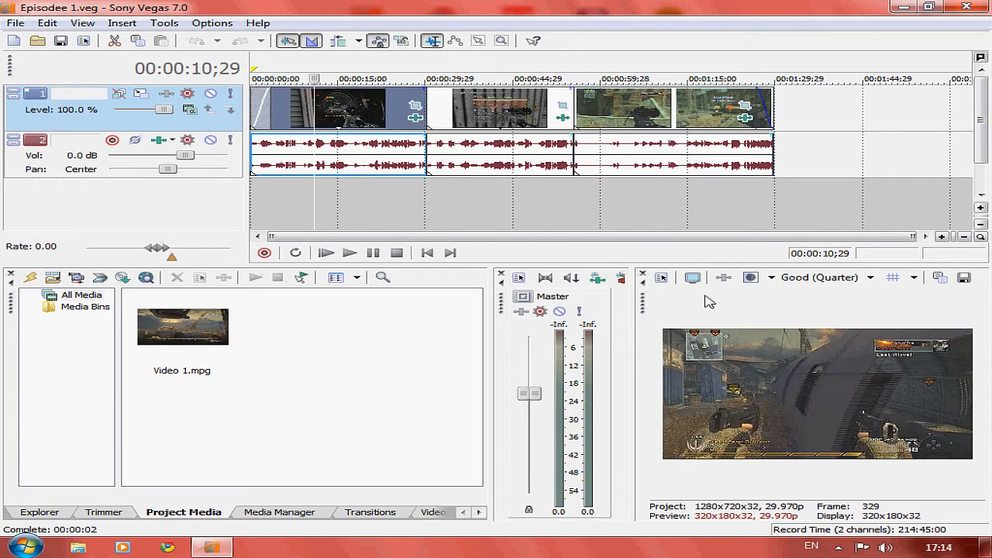
pyautogui.click(16, 24)
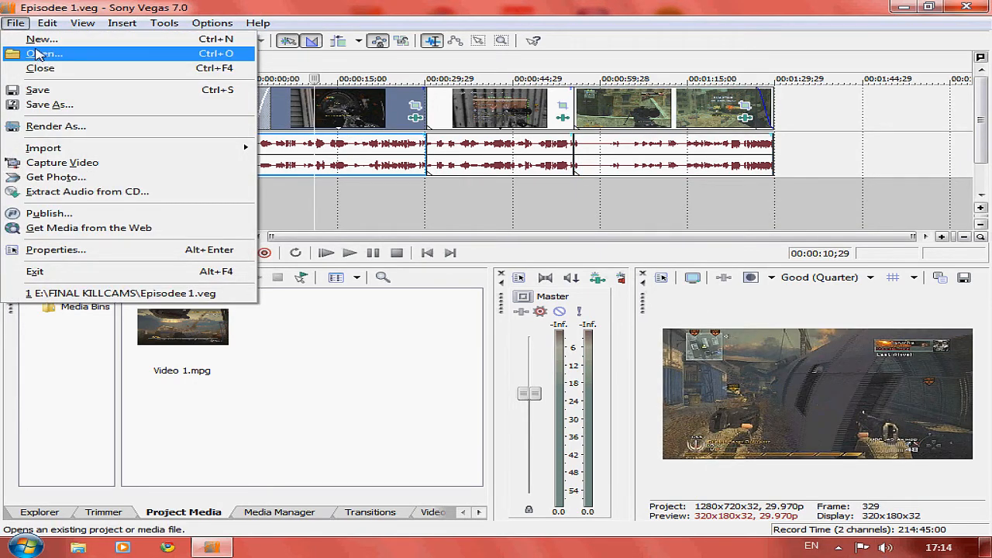
pyautogui.click(39, 39)
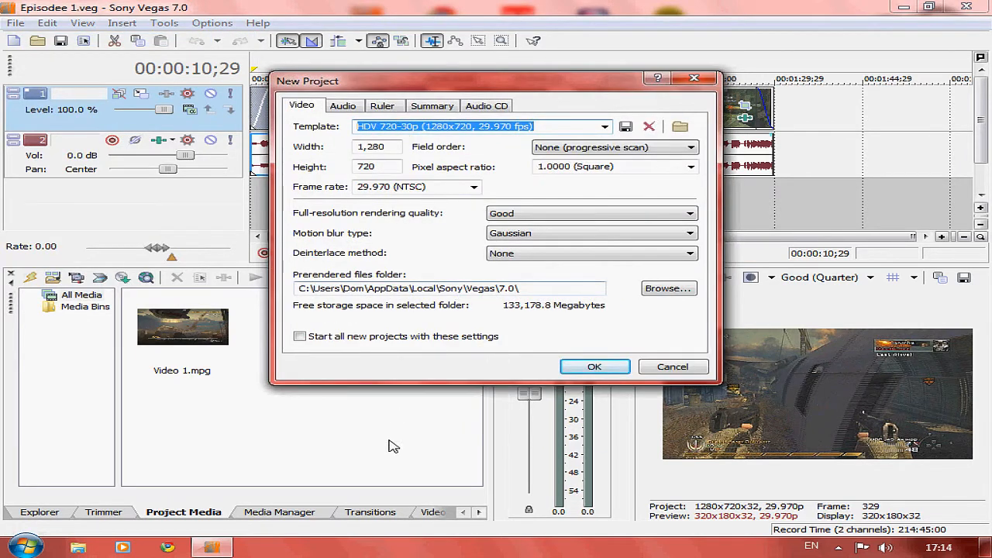
pyautogui.click(604, 127)
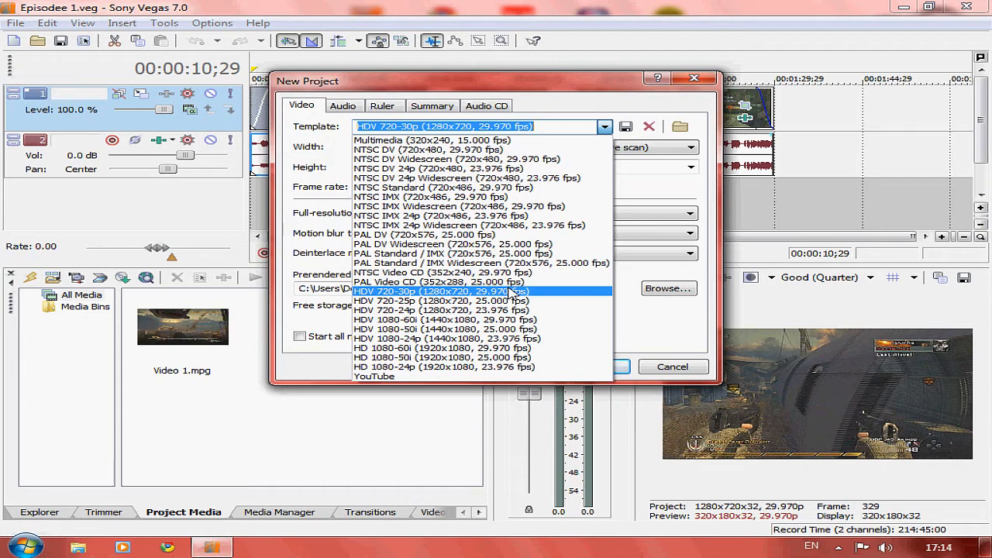
pyautogui.click(508, 309)
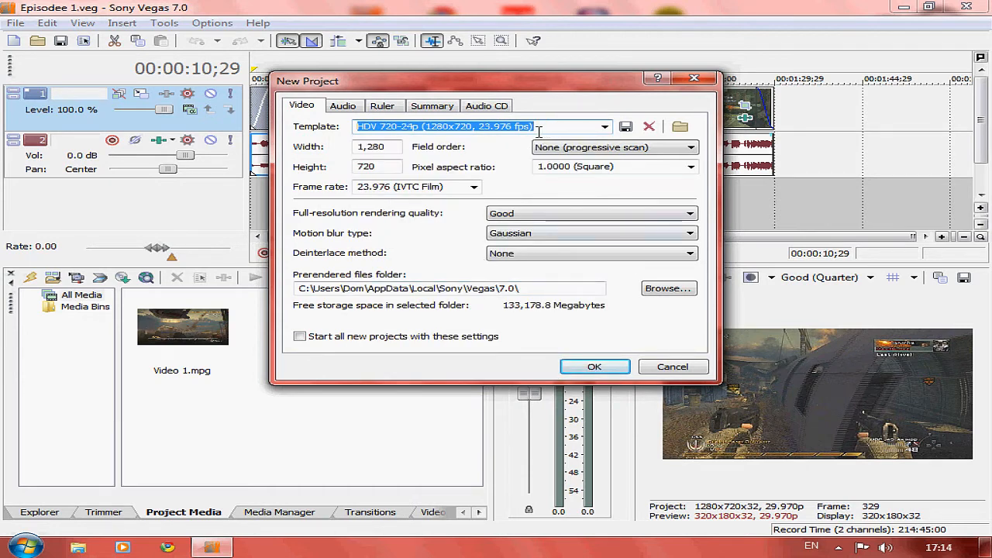
pyautogui.click(605, 127)
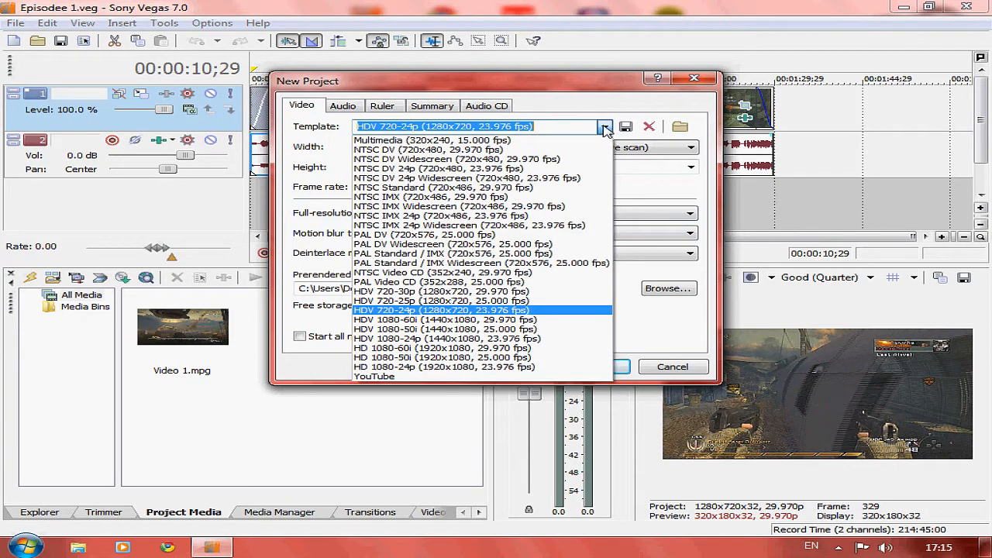
pyautogui.click(414, 292)
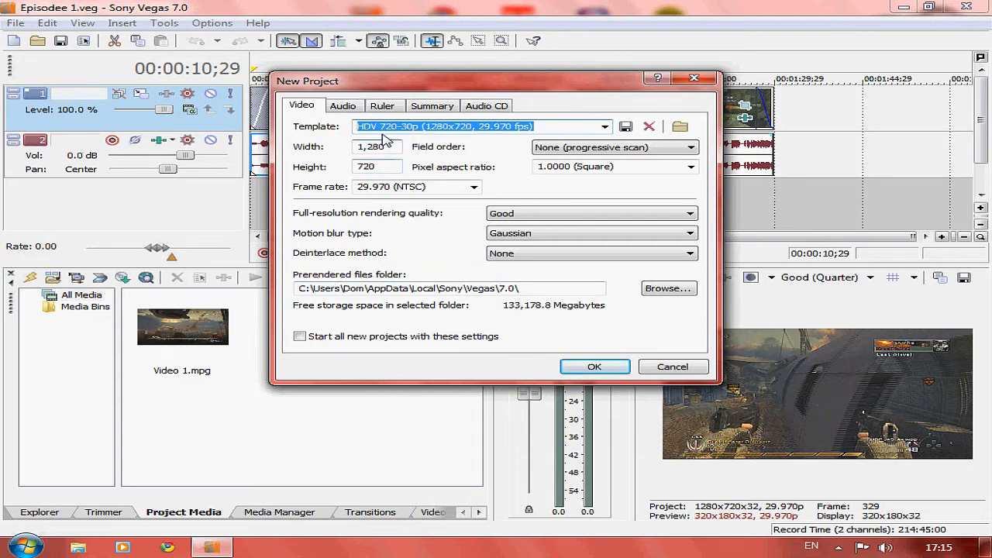
# Make these video settings the default for all new projects and create the project.
pyautogui.click(346, 107)
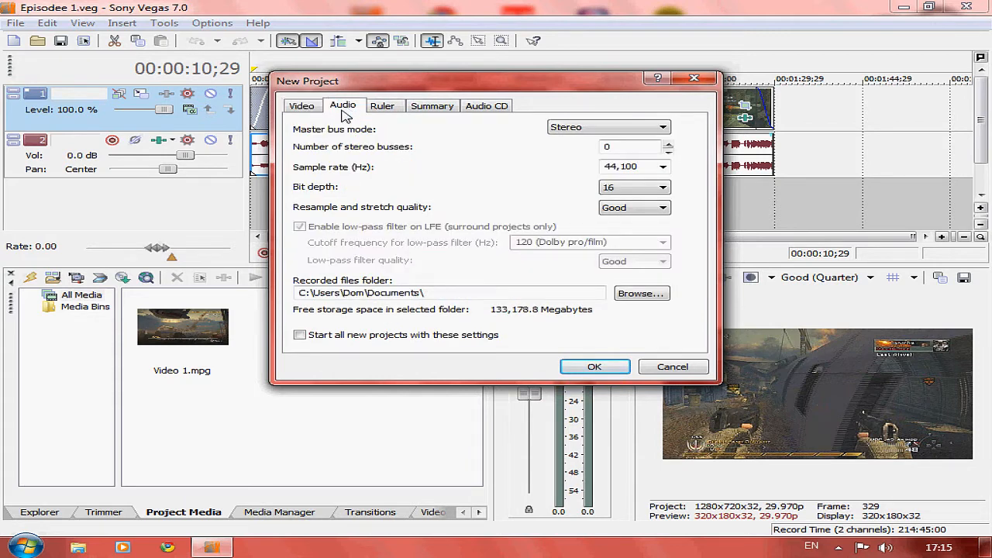
pyautogui.click(310, 110)
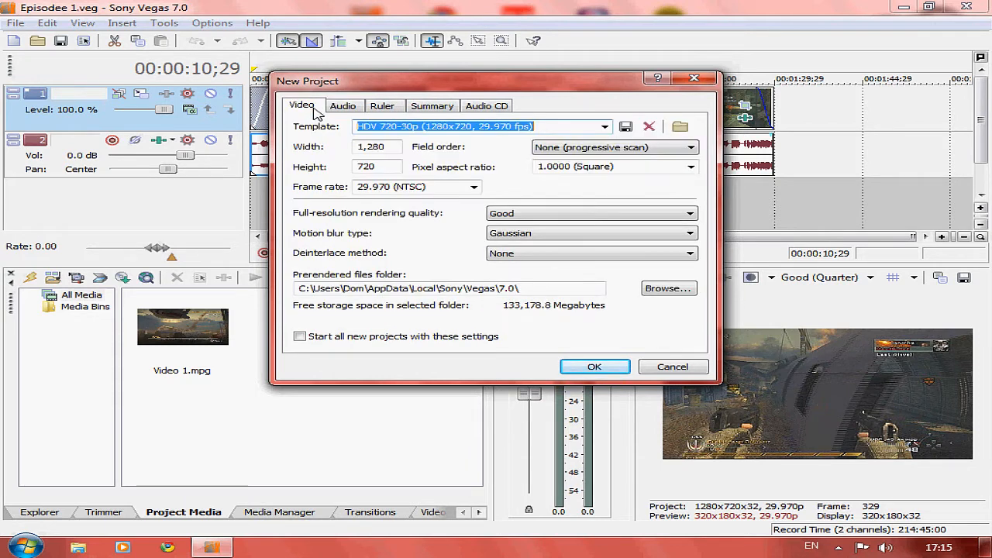
pyautogui.click(301, 337)
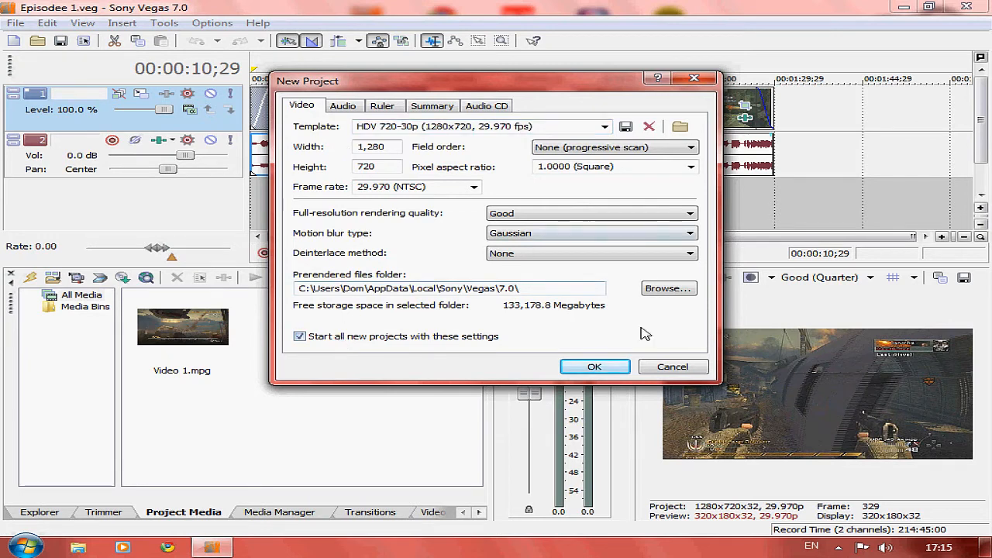
pyautogui.click(594, 366)
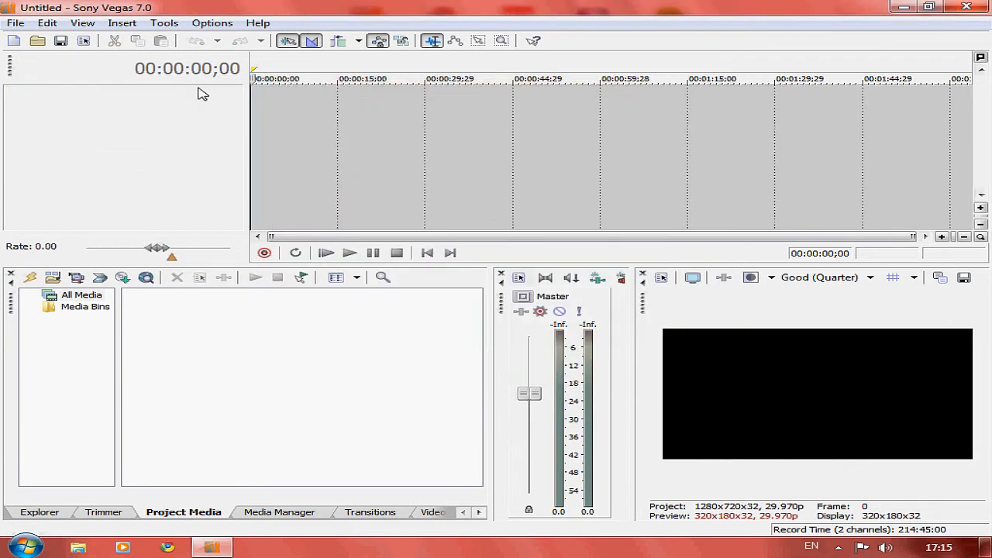
# Import the 1-6-3 clip from the MW2 folder and place it at the start of the timeline.
pyautogui.click(23, 24)
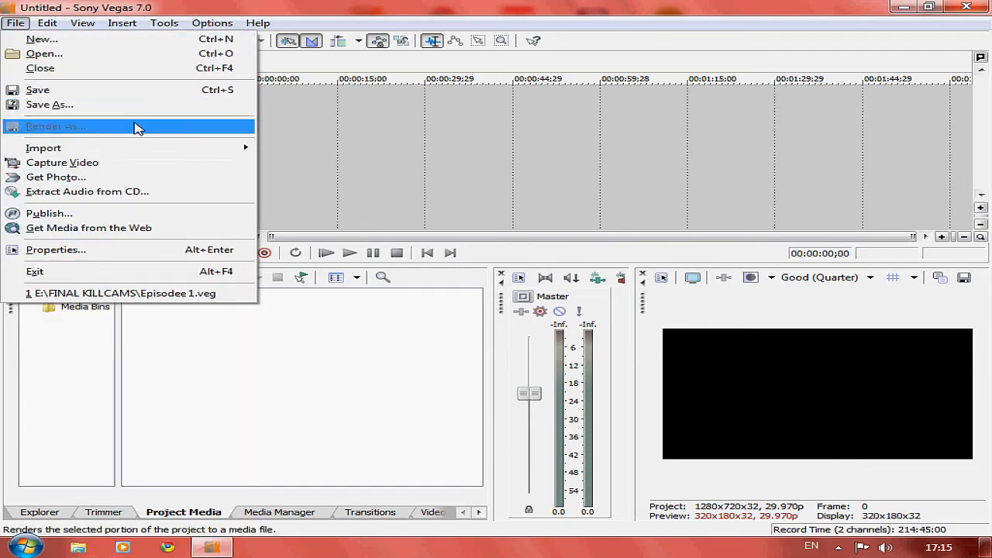
pyautogui.moveTo(244, 148)
pyautogui.click(298, 149)
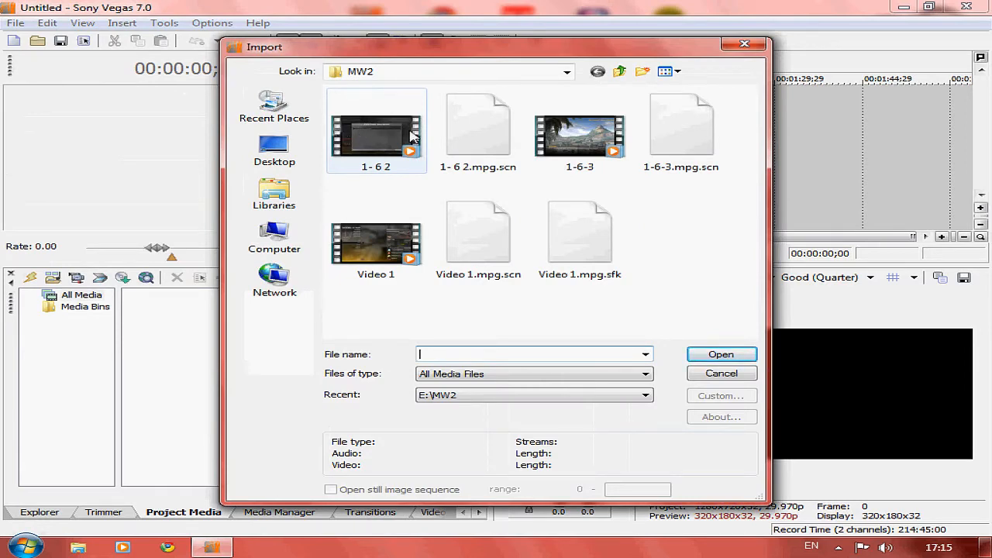
pyautogui.doubleClick(589, 155)
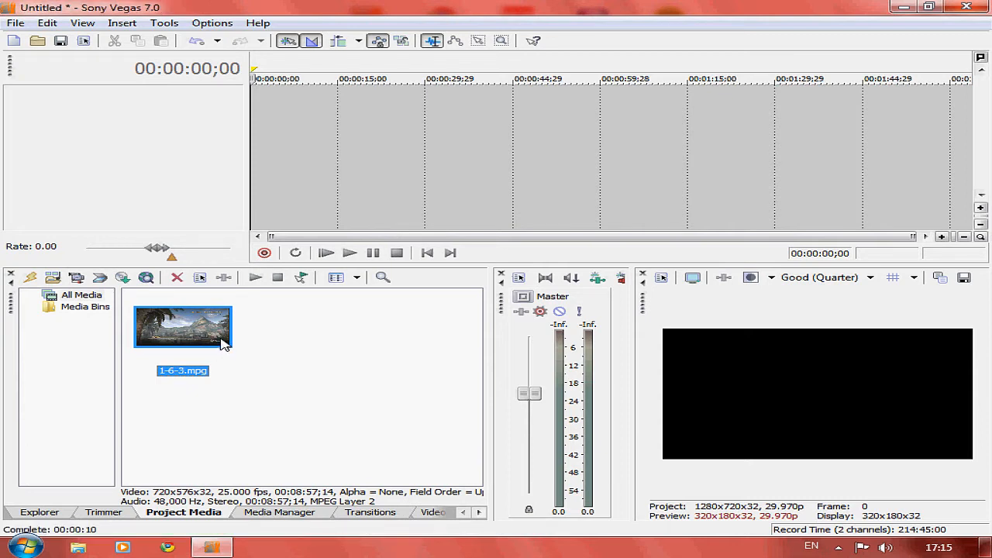
pyautogui.moveTo(197, 326); pyautogui.dragTo(256, 130)
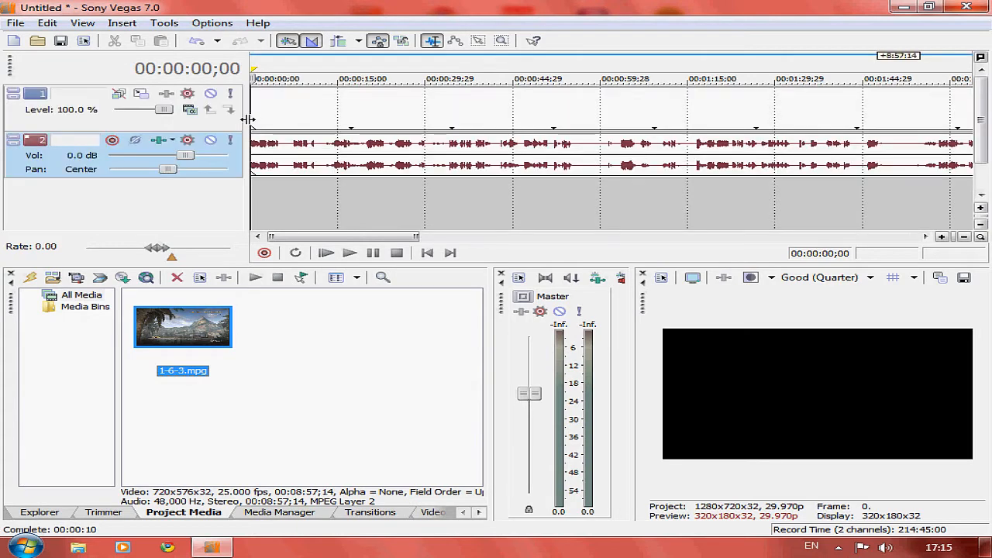
pyautogui.moveTo(343, 237); pyautogui.dragTo(325, 132)
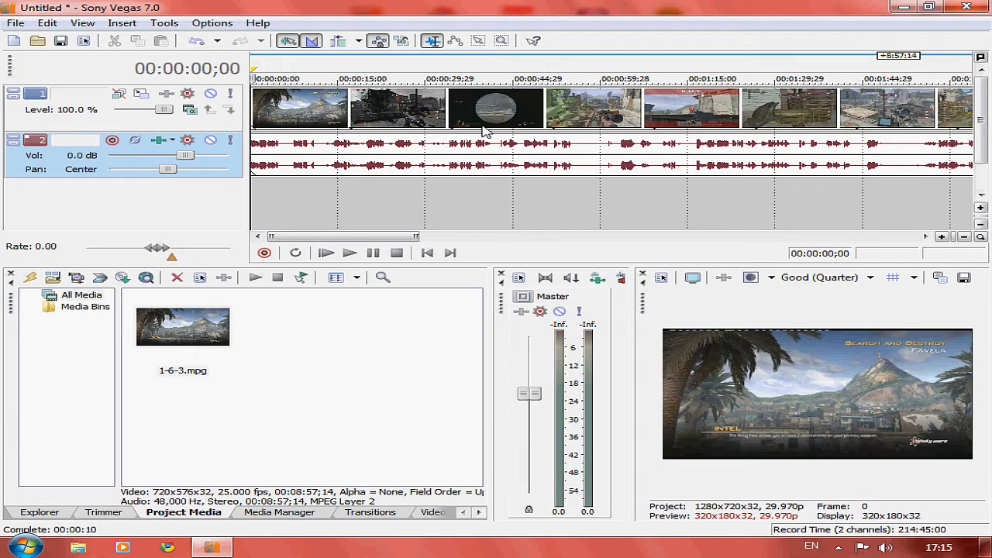
# Disable resampling and turn off Maintain aspect ratio in the 1-6-3 video event's properties.
pyautogui.click(346, 120)
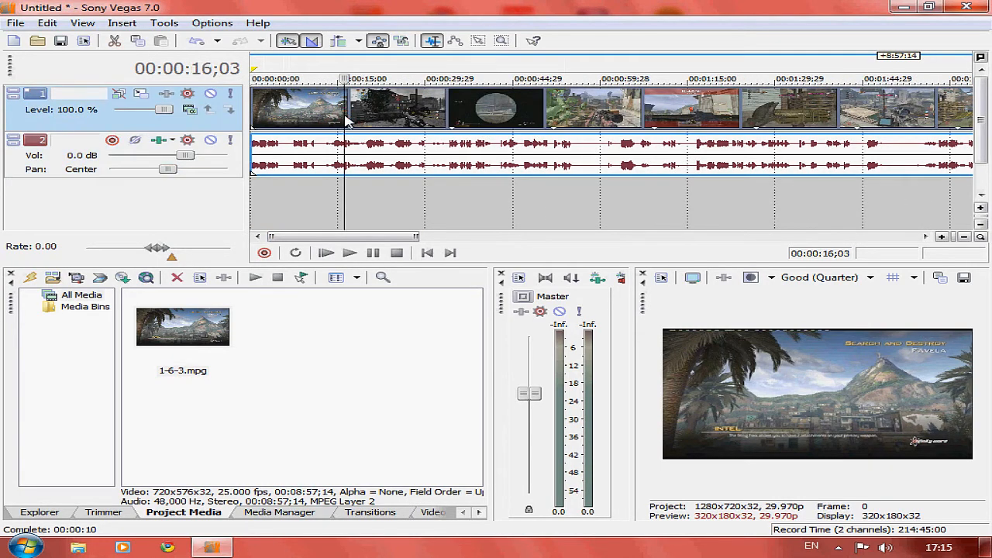
pyautogui.rightClick(310, 121)
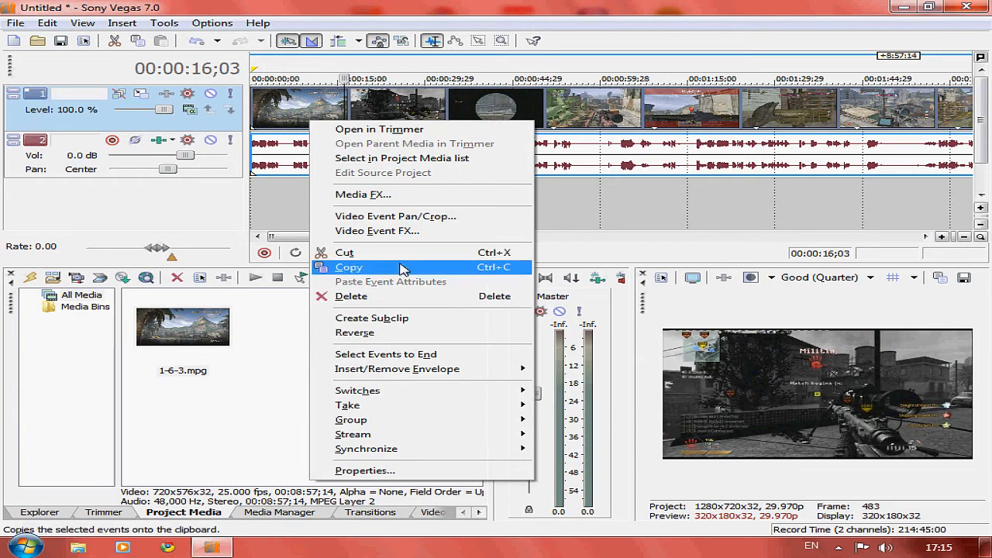
pyautogui.click(415, 475)
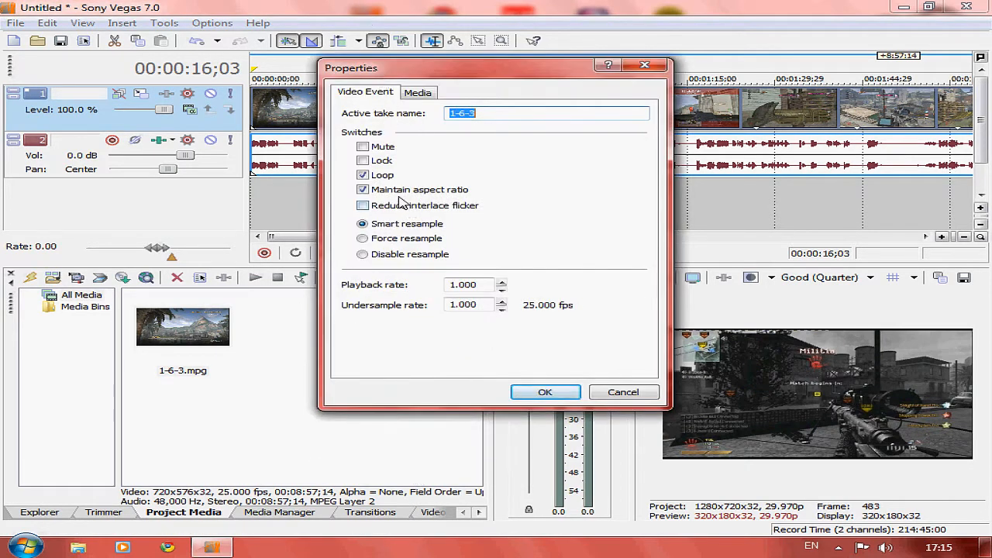
pyautogui.click(395, 261)
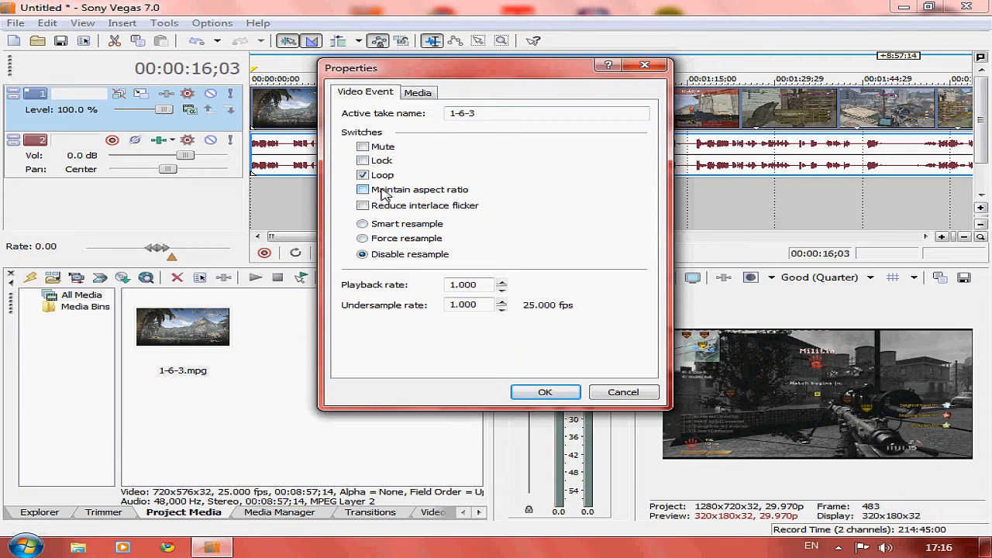
pyautogui.click(545, 393)
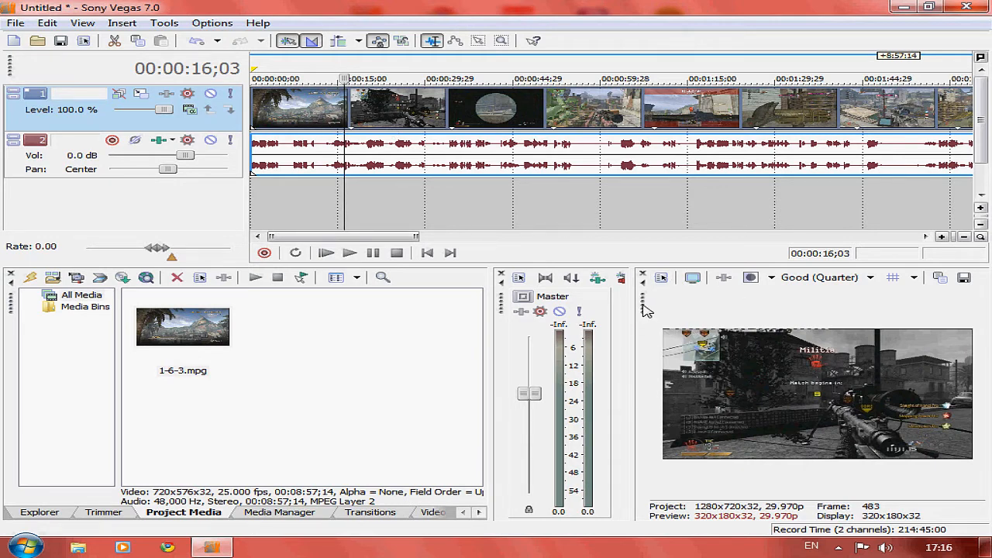
# Widen the video preview area and crop the 1-6-3 clip's frame to about 716 by 570 with Event Pan/Crop.
pyautogui.moveTo(629, 336); pyautogui.dragTo(500, 323)
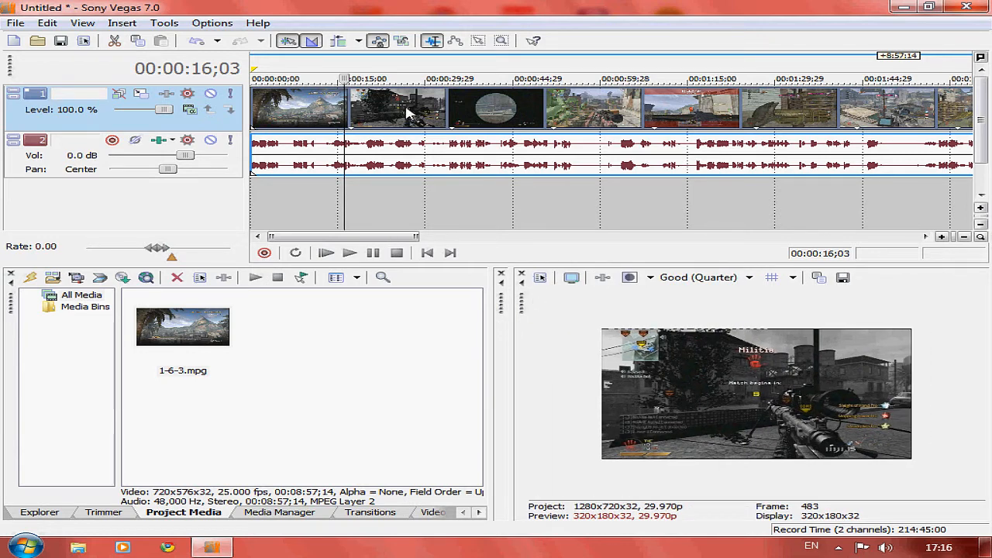
pyautogui.moveTo(392, 236); pyautogui.dragTo(925, 194)
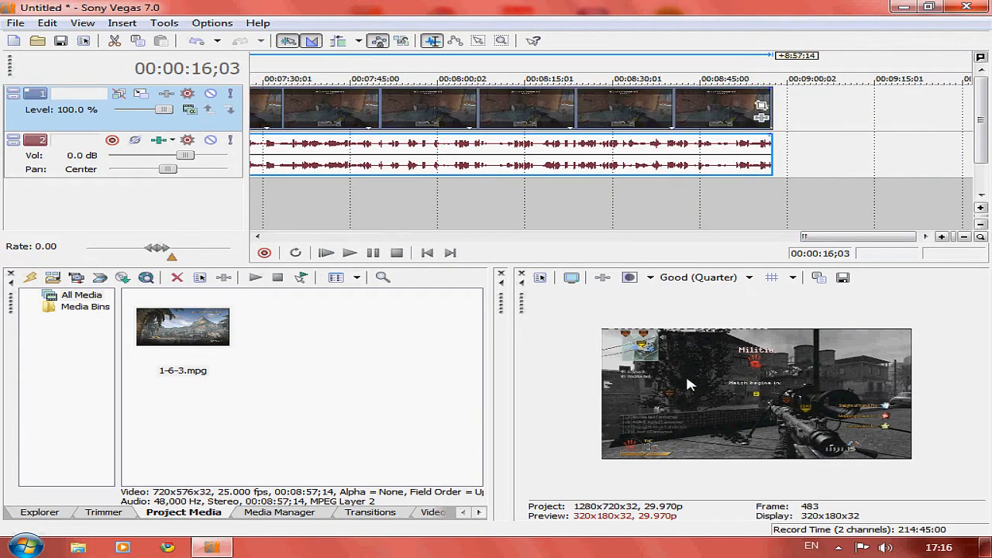
pyautogui.click(761, 106)
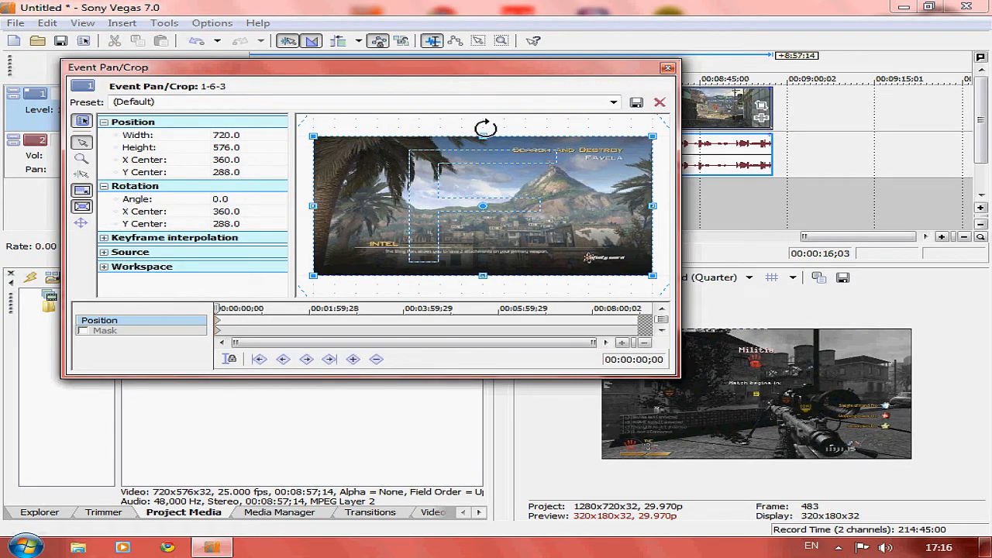
pyautogui.moveTo(480, 136)
pyautogui.mouseDown()
pyautogui.moveTo(479, 127)
pyautogui.moveTo(479, 136)
pyautogui.mouseUp()
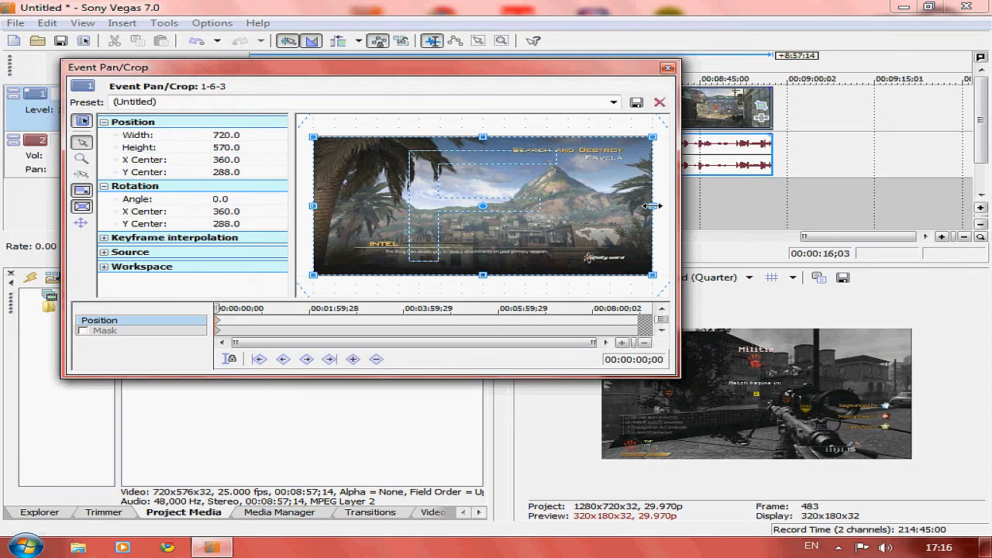
pyautogui.moveTo(652, 205)
pyautogui.mouseDown()
pyautogui.moveTo(665, 208)
pyautogui.moveTo(652, 209)
pyautogui.mouseUp()
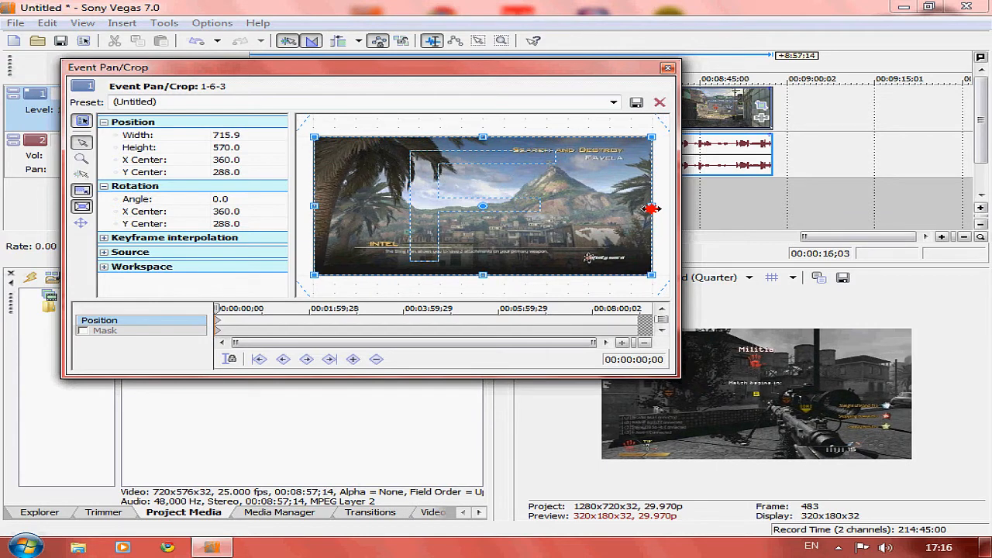
pyautogui.click(667, 68)
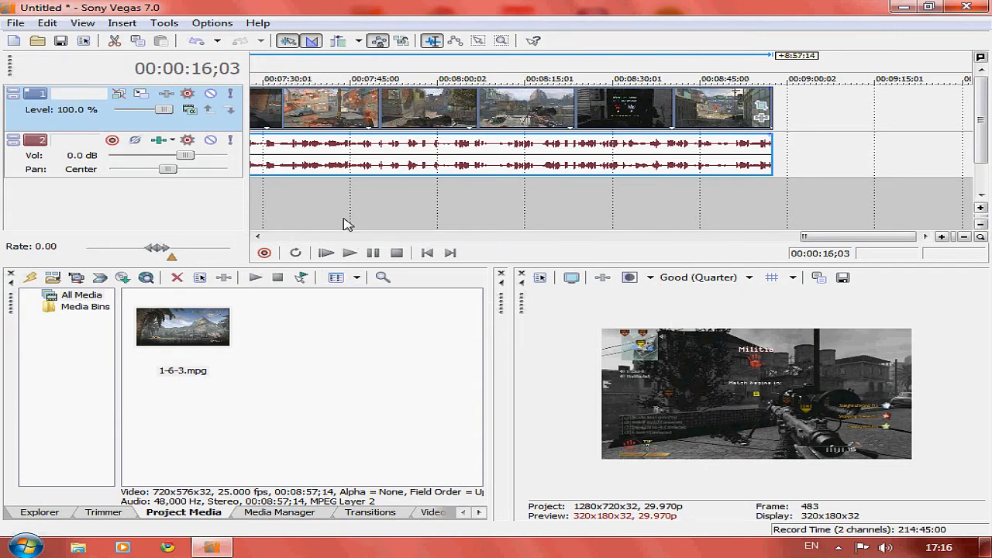
# Step back and forth through the footage around the eight-minute mark to examine the picture in the preview.
pyautogui.click(478, 513)
pyautogui.click(478, 513)
pyautogui.click(463, 114)
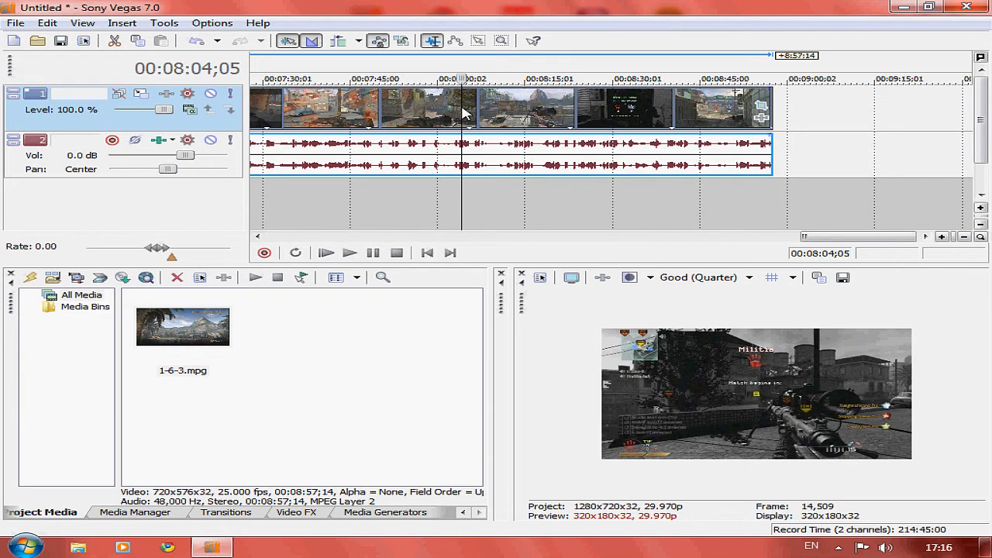
pyautogui.press('Left')
pyautogui.press('Left')
pyautogui.press('Left')
pyautogui.press('Left')
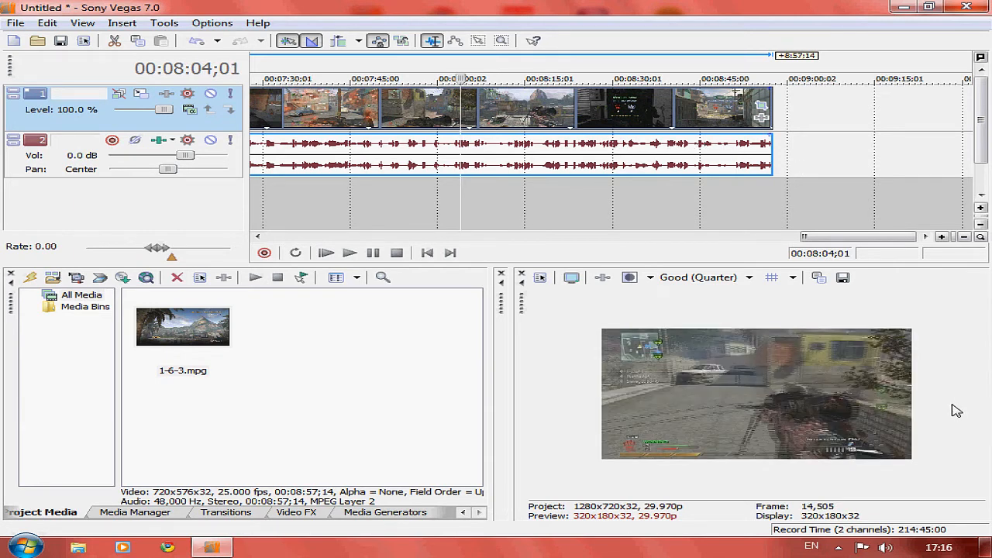
pyautogui.press('Right')
pyautogui.press('Down')
pyautogui.press('Left')
pyautogui.press('Left')
pyautogui.press('Left')
pyautogui.press('Left')
pyautogui.press('Left')
pyautogui.press('Left')
pyautogui.press('Left')
pyautogui.press('Left')
pyautogui.press('Left')
pyautogui.press('Left')
pyautogui.press('Left')
pyautogui.press('Left')
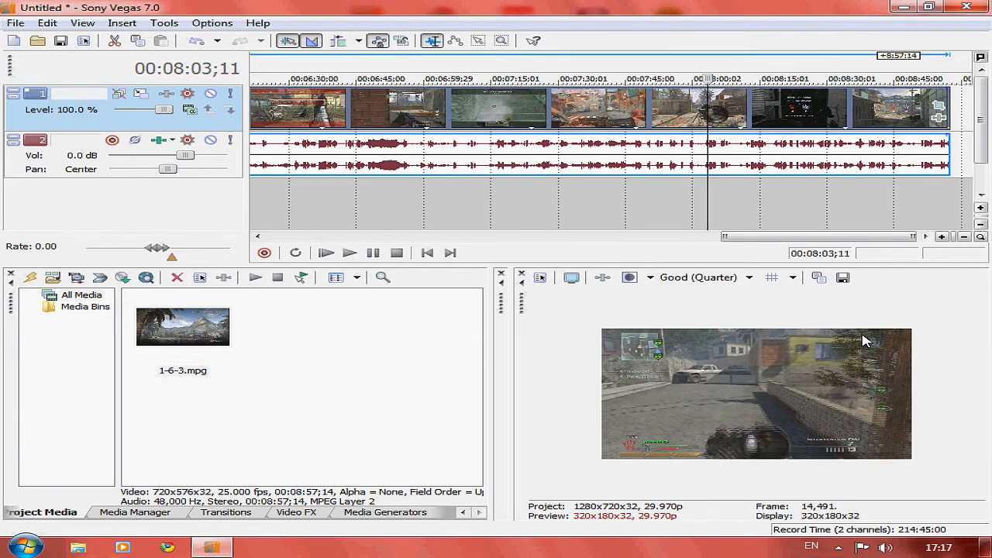
pyautogui.press('Left')
pyautogui.press('Left')
pyautogui.press('Left')
pyautogui.press('Left')
pyautogui.press('Left')
pyautogui.press('Left')
pyautogui.press('Left')
pyautogui.press('Left')
pyautogui.press('Left')
pyautogui.press('Left')
pyautogui.press('Left')
pyautogui.press('Left')
pyautogui.press('Left')
pyautogui.press('Left')
pyautogui.press('Left')
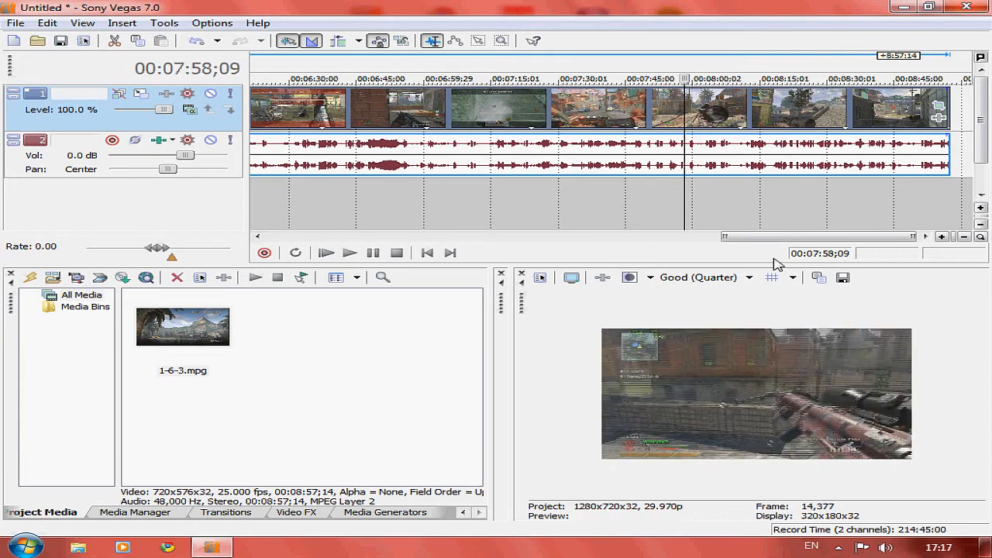
pyautogui.press('Left')
pyautogui.press('Right')
pyautogui.press('Right')
pyautogui.press('Right')
pyautogui.press('Right')
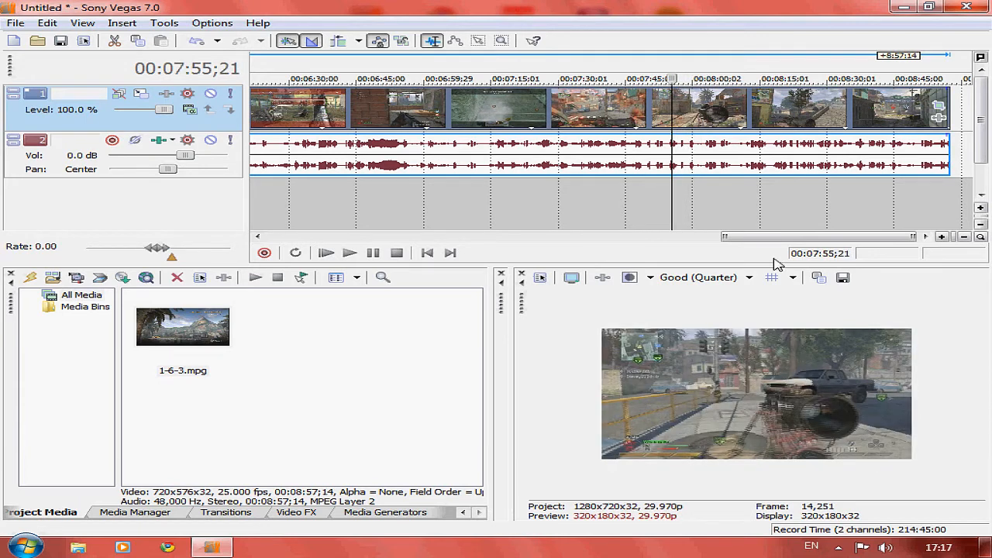
pyautogui.press('Right')
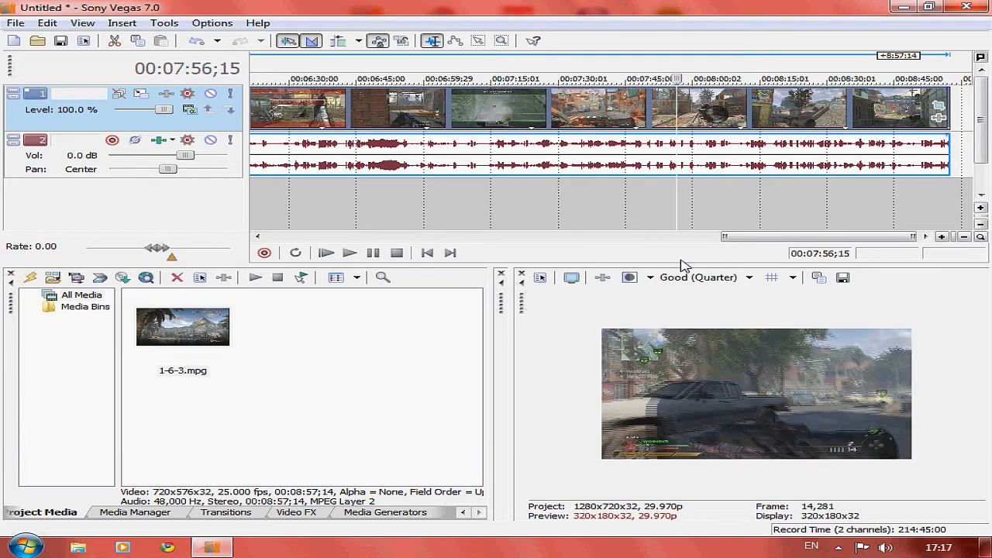
# Set the video preview quality to Preview (Quarter).
pyautogui.click(688, 277)
pyautogui.moveTo(707, 331)
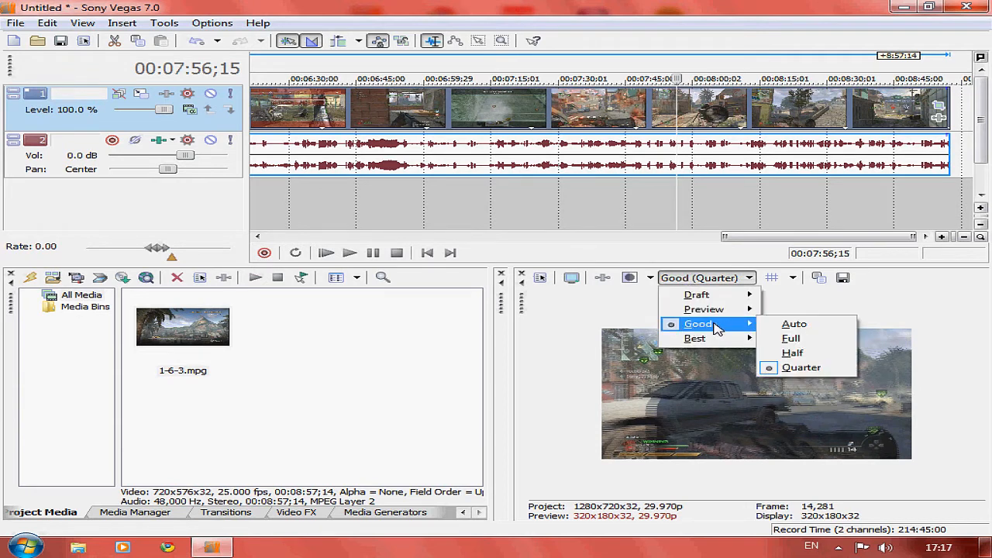
pyautogui.moveTo(724, 310)
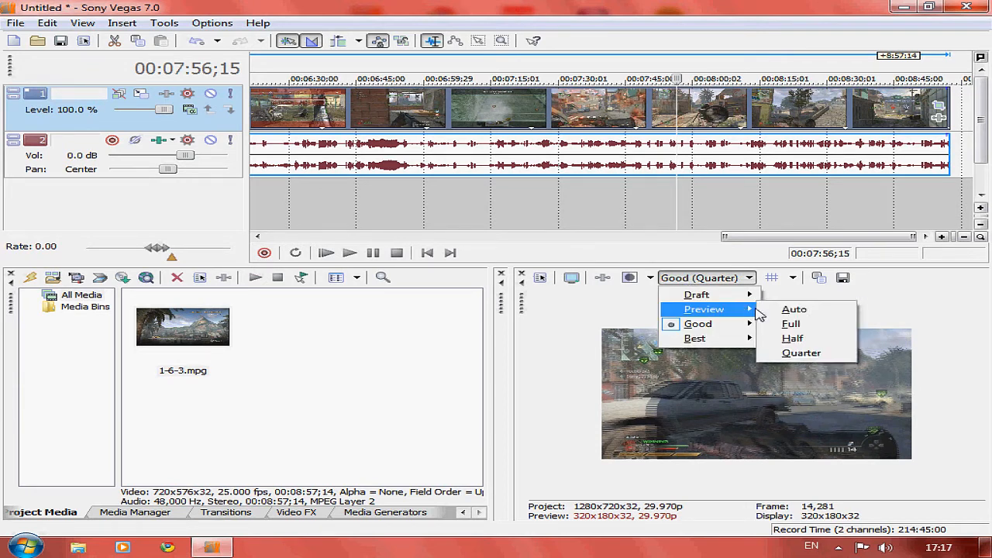
# Step back and forth through the footage to around 00:07:52;15 to examine the picture in the preview.
pyautogui.press('Right')
pyautogui.press('Left')
pyautogui.press('Left')
pyautogui.press('Left')
pyautogui.press('Right')
pyautogui.press('Left')
pyautogui.press('Left')
pyautogui.press('Left')
pyautogui.press('Left')
pyautogui.press('Left')
pyautogui.press('Left')
pyautogui.press('Left')
pyautogui.press('Left')
pyautogui.press('Left')
pyautogui.press('Left')
pyautogui.press('Left')
pyautogui.press('Left')
pyautogui.press('Left')
pyautogui.press('Left')
pyautogui.press('Left')
pyautogui.press('Left')
pyautogui.press('Left')
pyautogui.press('Left')
pyautogui.press('Left')
pyautogui.press('Left')
pyautogui.press('Left')
pyautogui.press('Left')
pyautogui.press('Left')
pyautogui.press('Left')
pyautogui.press('Left')
pyautogui.press('Right')
pyautogui.press('Right')
pyautogui.press('Right')
pyautogui.press('Right')
pyautogui.press('Right')
pyautogui.press('Right')
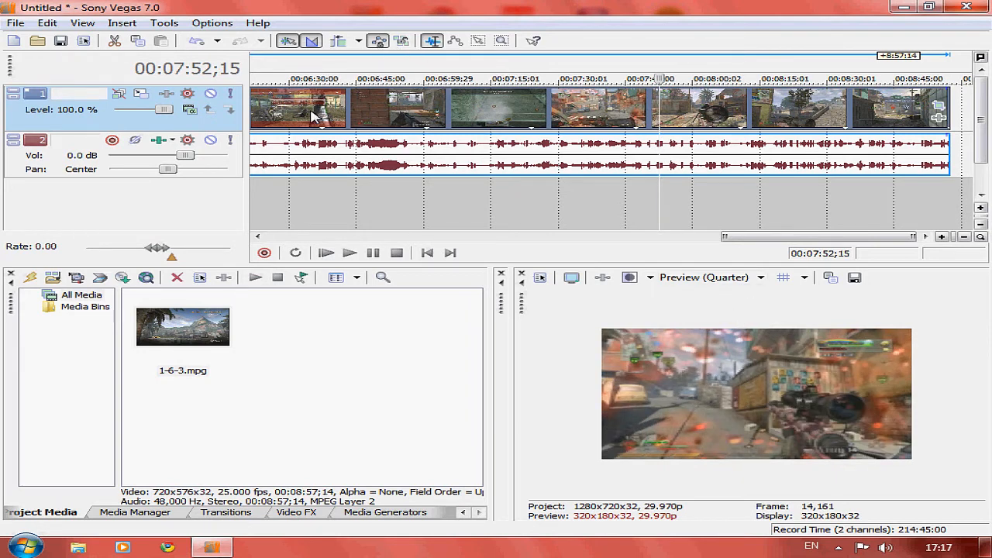
# Apply the Sharpen effect's Light preset to the 1-6-3 video event and close its effect settings.
pyautogui.click(297, 512)
pyautogui.moveTo(106, 318); pyautogui.dragTo(107, 474)
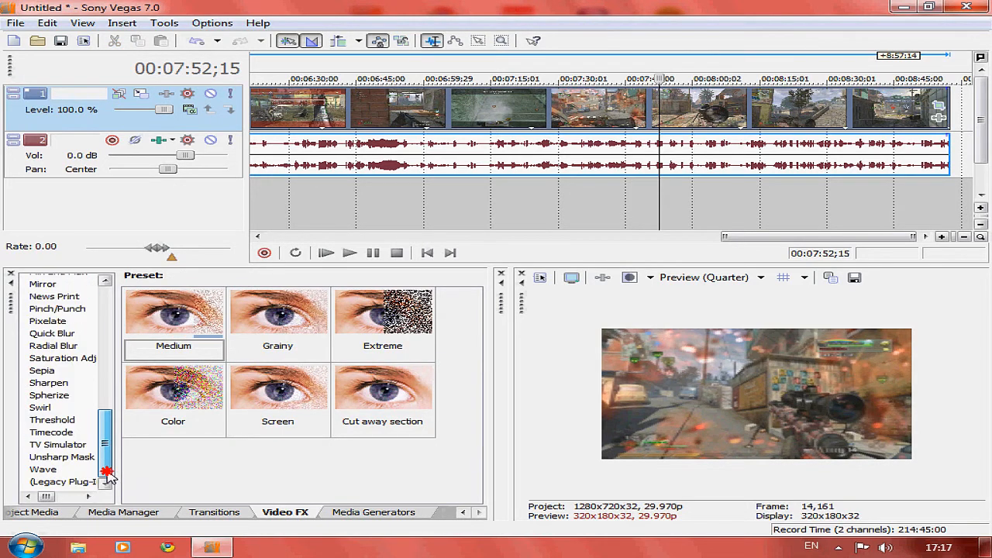
pyautogui.click(66, 384)
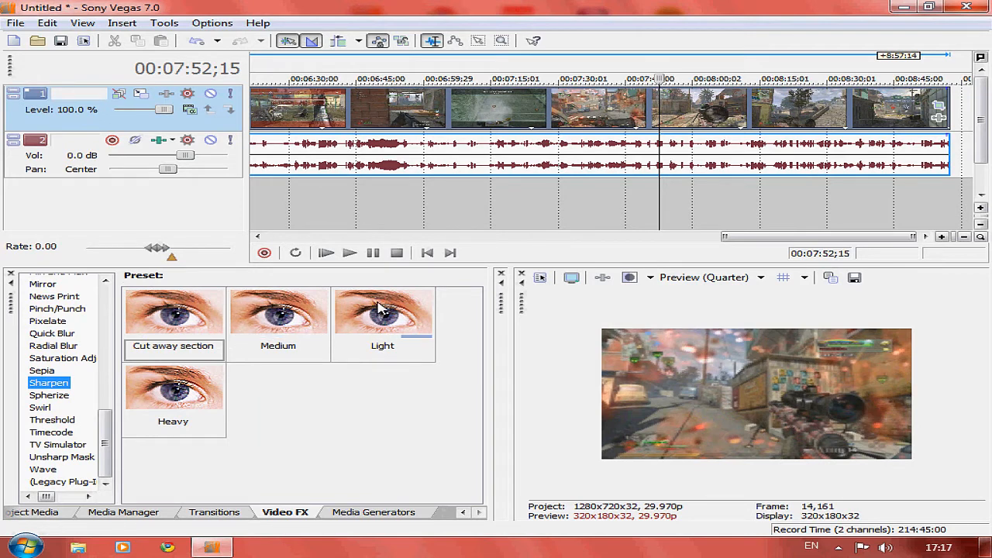
pyautogui.moveTo(382, 325); pyautogui.dragTo(583, 105)
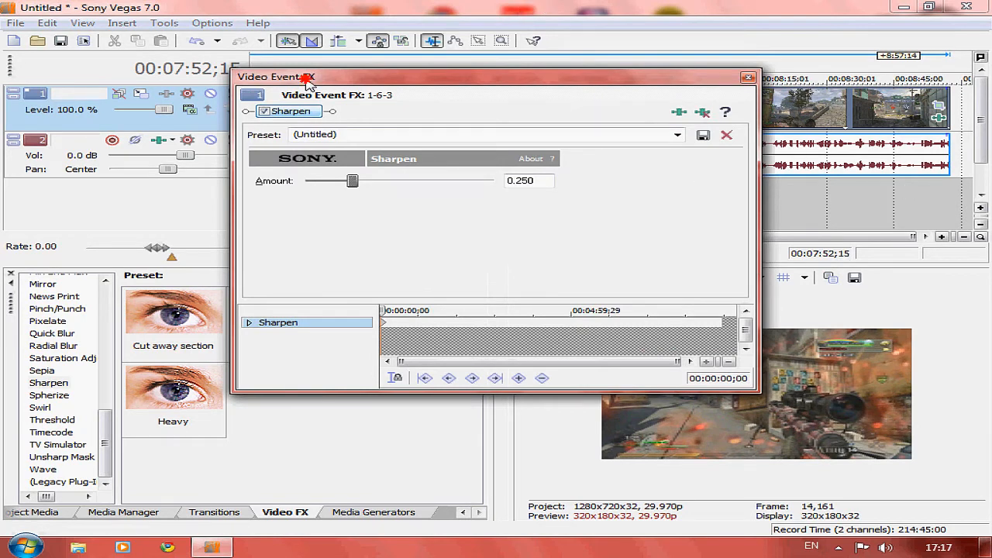
pyautogui.moveTo(308, 81); pyautogui.dragTo(202, 62)
pyautogui.click(160, 93)
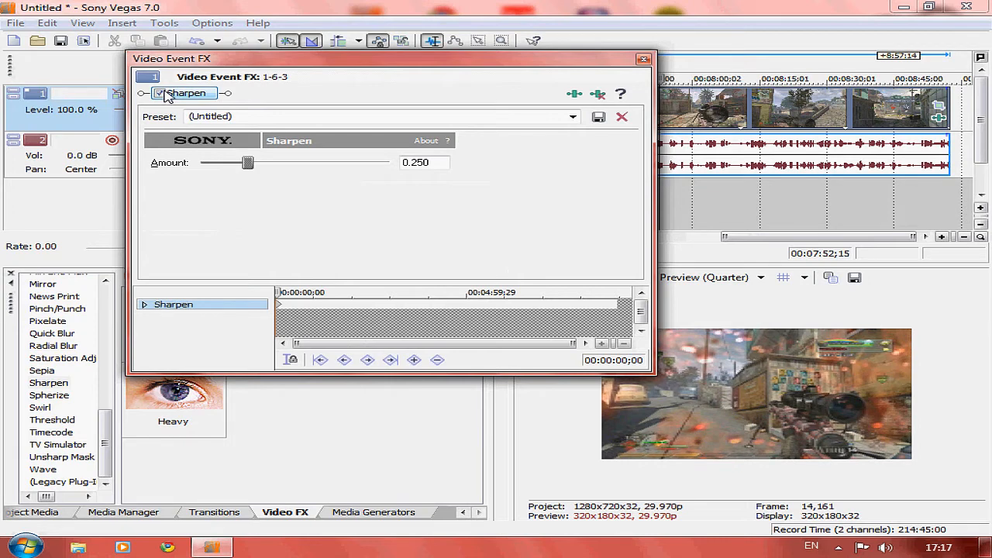
pyautogui.click(642, 62)
# Add the Color Corrector effect with the Reset to None preset to the 1-6-3 video event.
pyautogui.scroll(10, 107, 298)
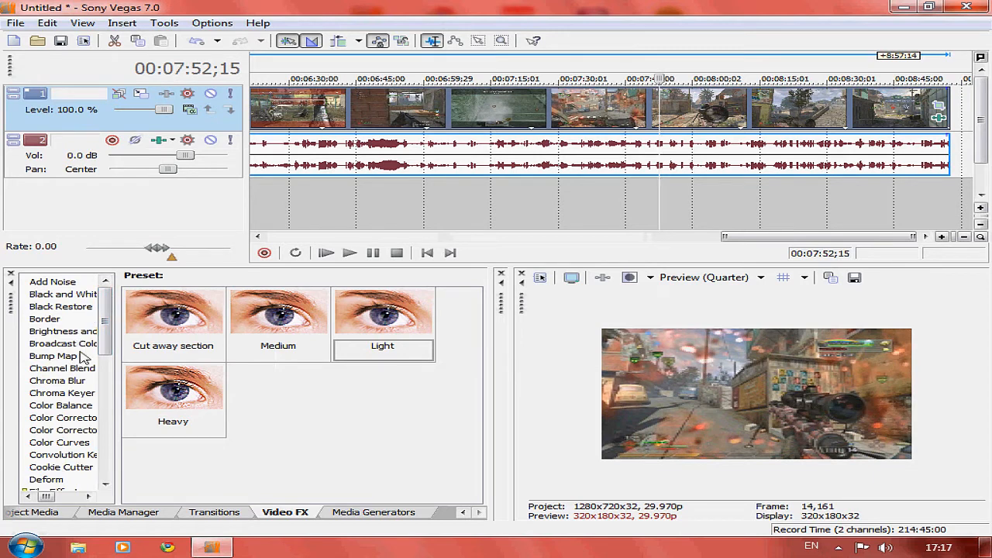
pyautogui.click(89, 419)
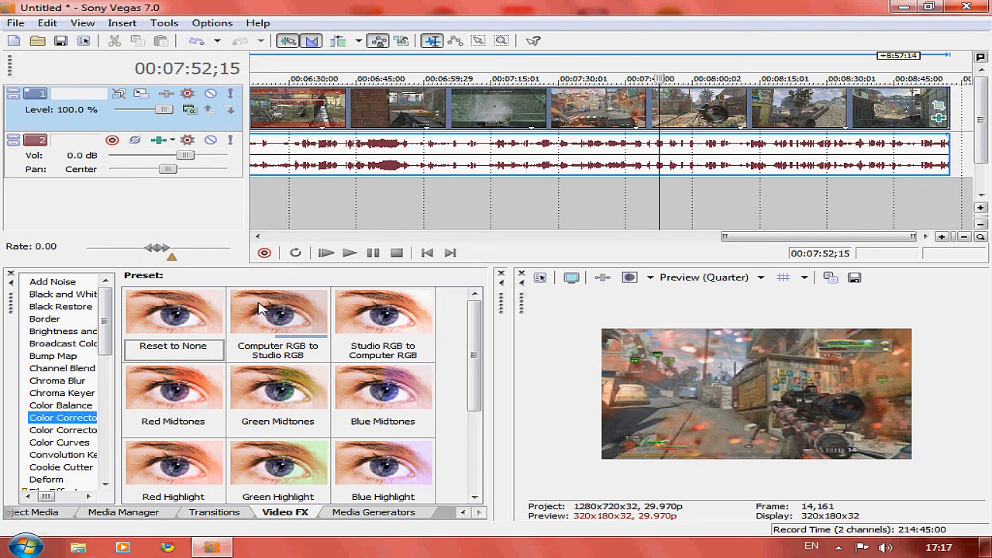
pyautogui.moveTo(205, 321); pyautogui.dragTo(635, 120)
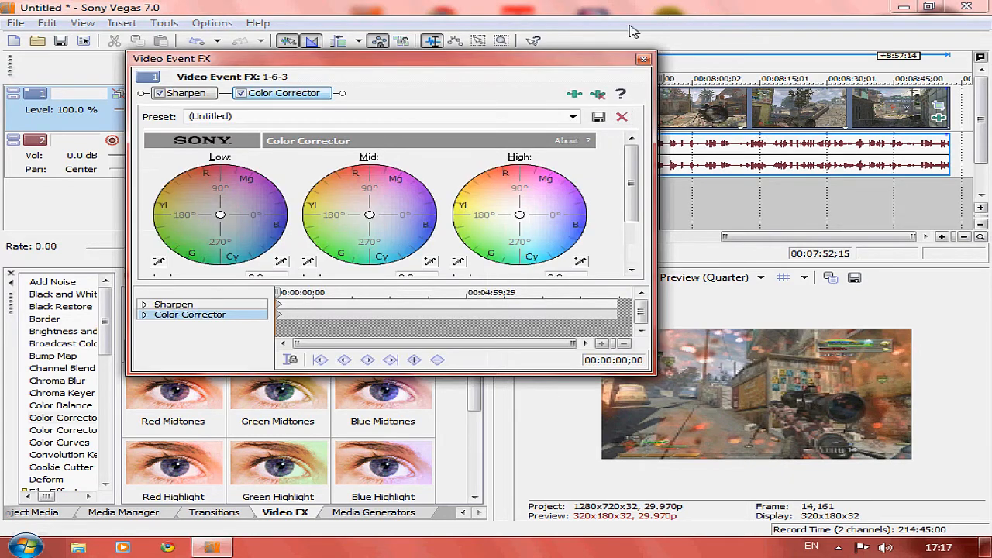
pyautogui.click(643, 60)
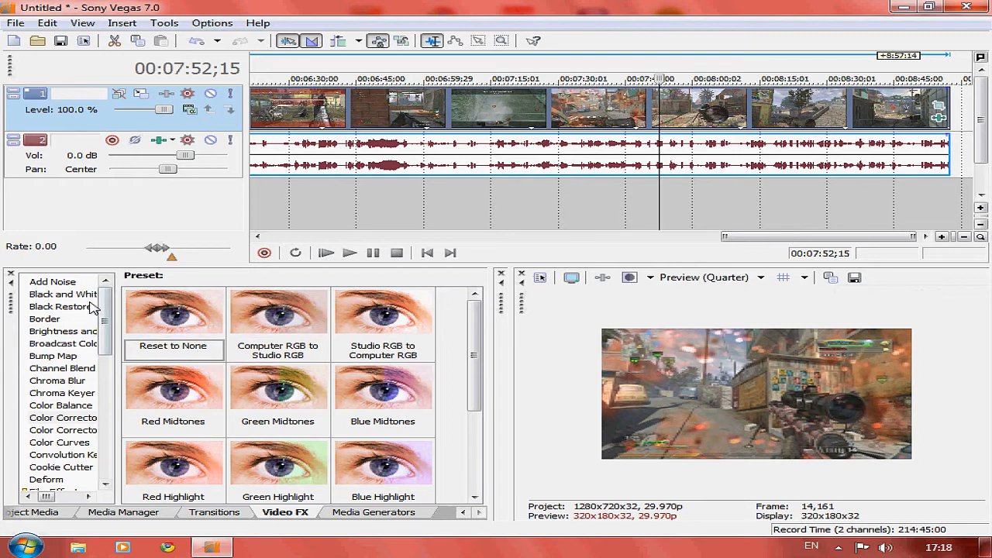
# Add the Default Bump Map preset to the 1-6-3 video event, with light type Spotlight and bump height 0.000.
pyautogui.click(67, 356)
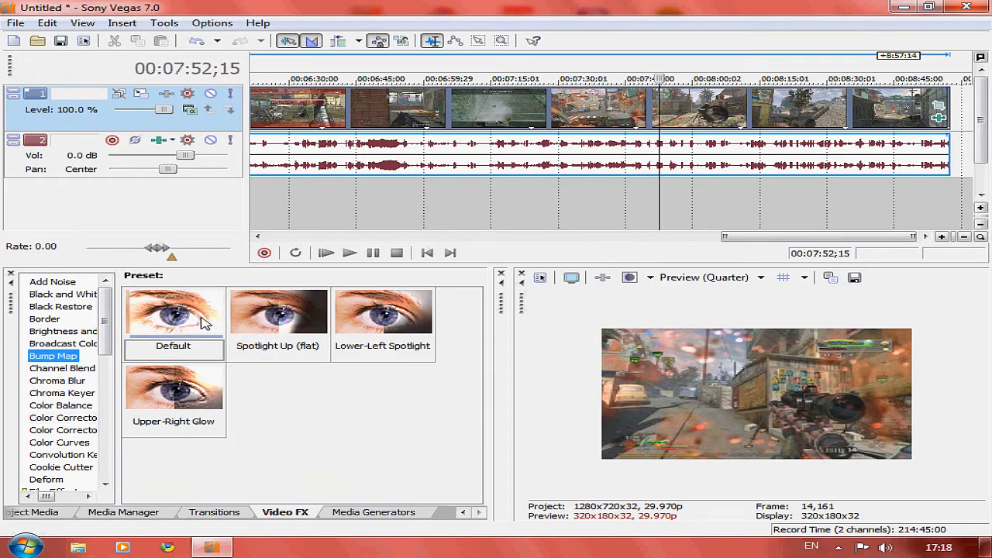
pyautogui.moveTo(198, 322); pyautogui.dragTo(498, 99)
pyautogui.click(541, 163)
pyautogui.click(510, 187)
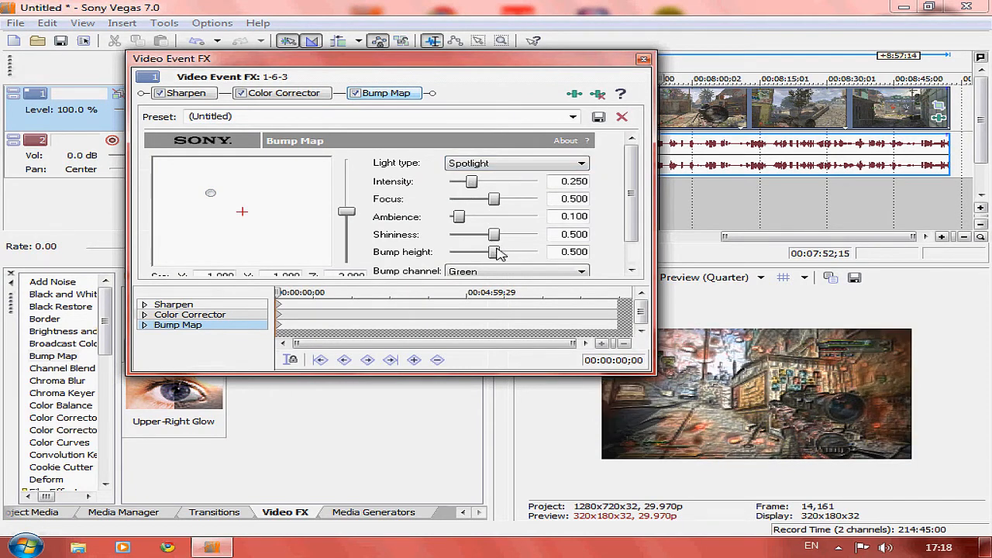
pyautogui.moveTo(498, 255); pyautogui.dragTo(377, 237)
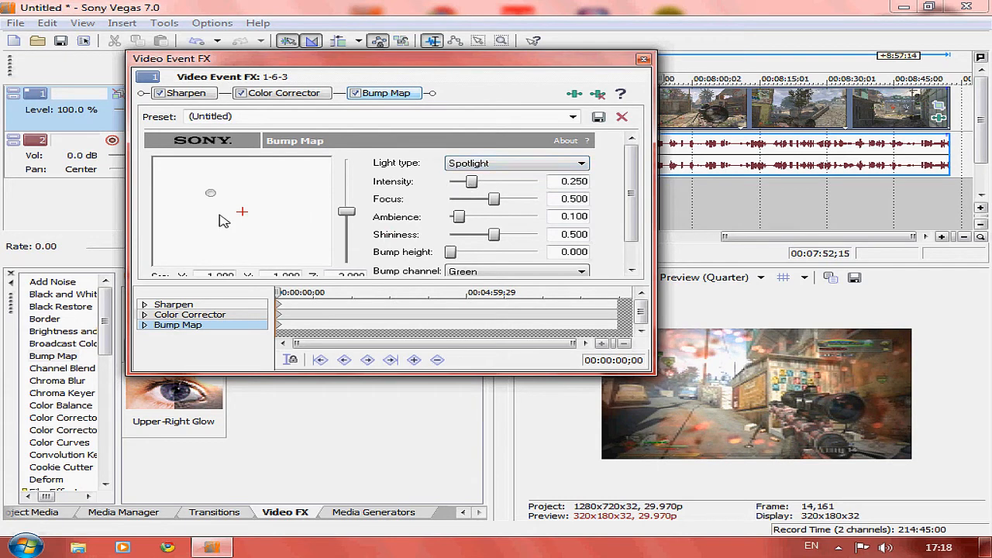
# Move the Bump Map light slightly towards its target and set intensity to about 0.155 and focus to about 0.733.
pyautogui.moveTo(214, 193); pyautogui.dragTo(224, 203)
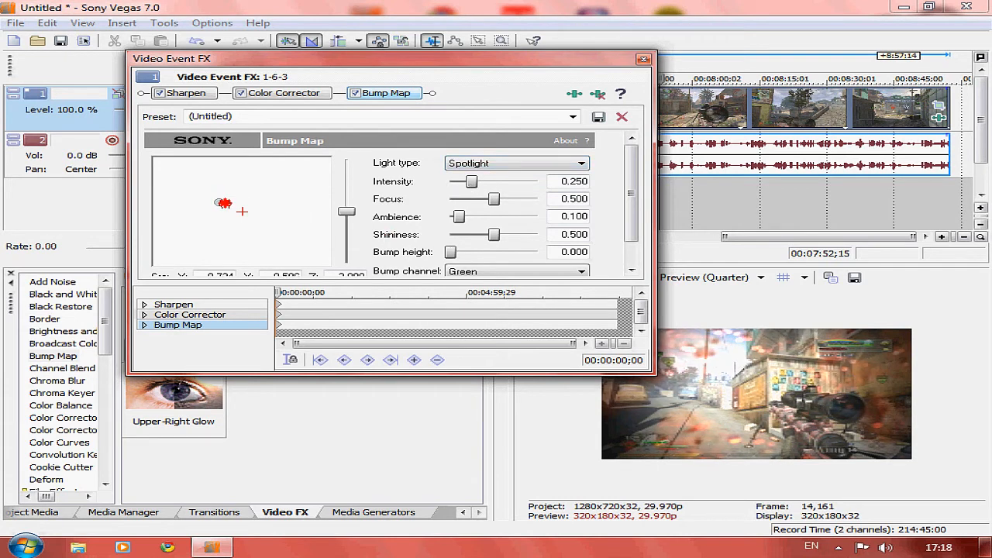
pyautogui.moveTo(472, 183); pyautogui.dragTo(517, 207)
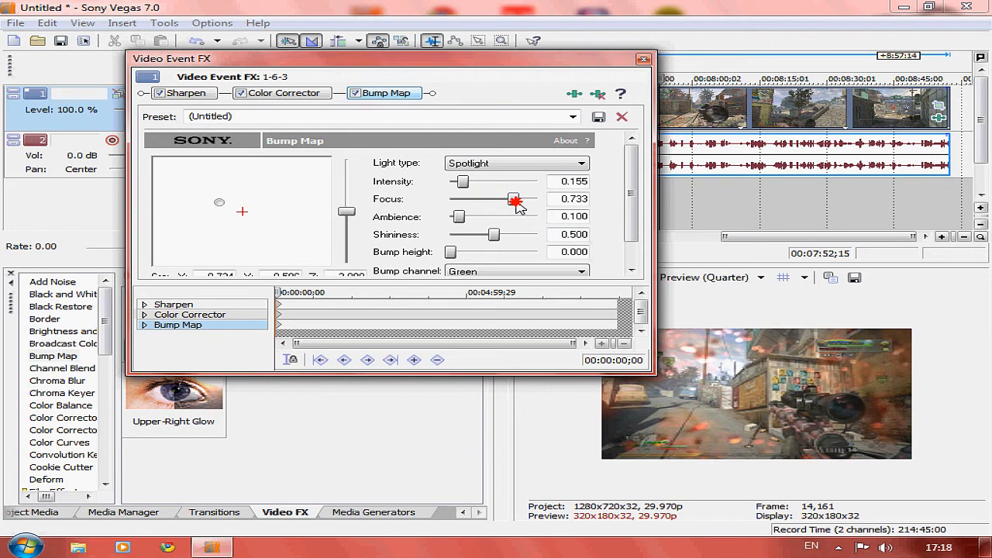
pyautogui.click(642, 59)
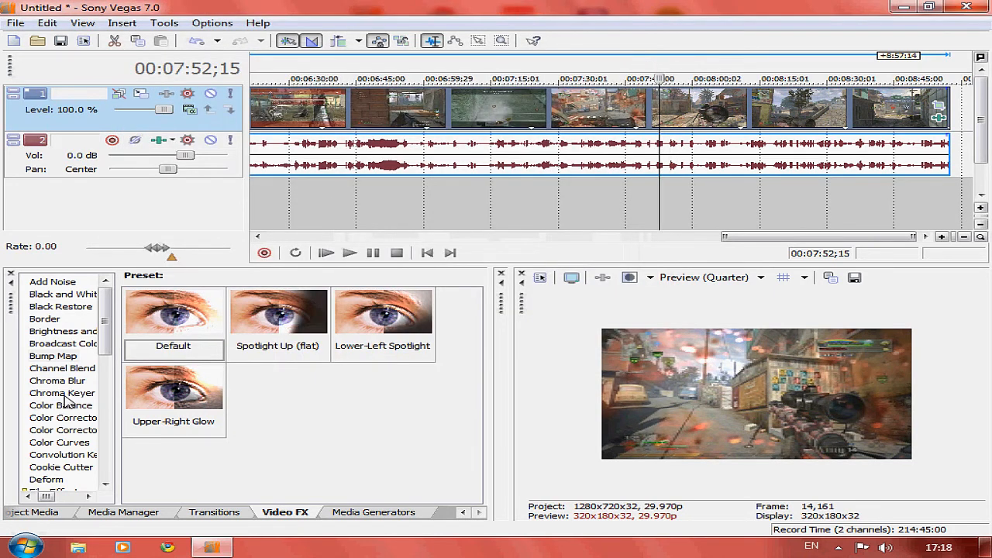
# Add the Reset to None Color Curves preset to the 1-6-3 video event and bend the RGB curve into a gentle S shape.
pyautogui.click(67, 443)
pyautogui.moveTo(200, 334); pyautogui.dragTo(523, 120)
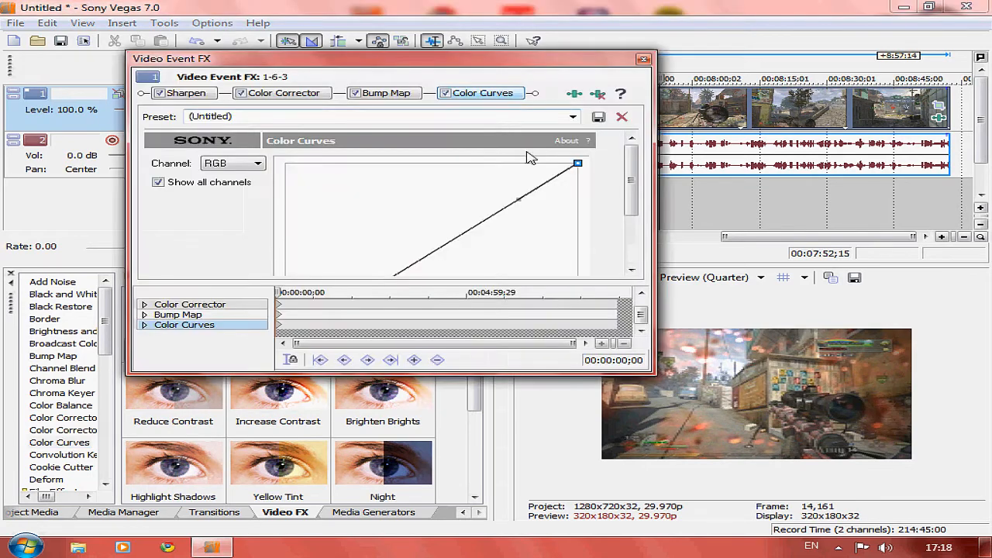
pyautogui.moveTo(631, 182); pyautogui.dragTo(450, 150)
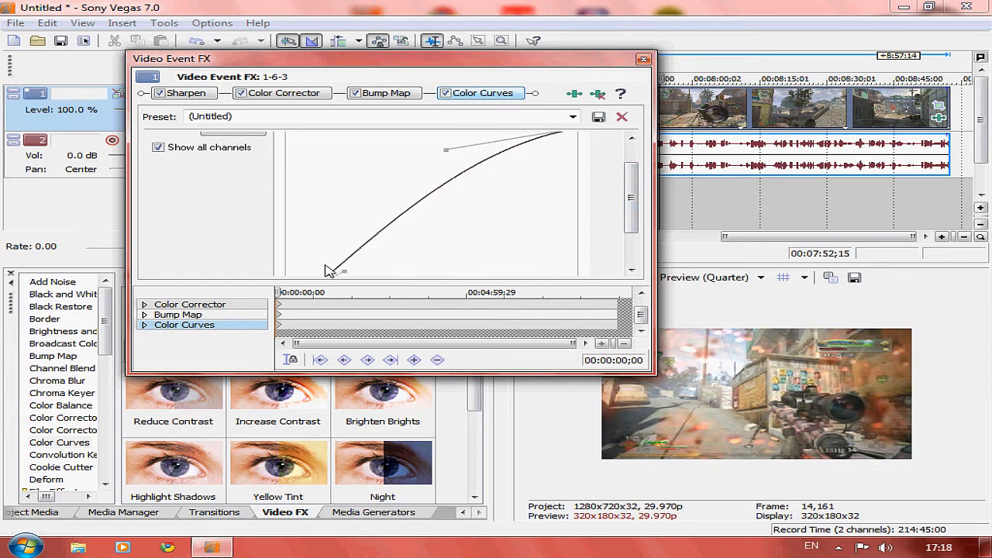
pyautogui.moveTo(343, 268); pyautogui.dragTo(419, 277)
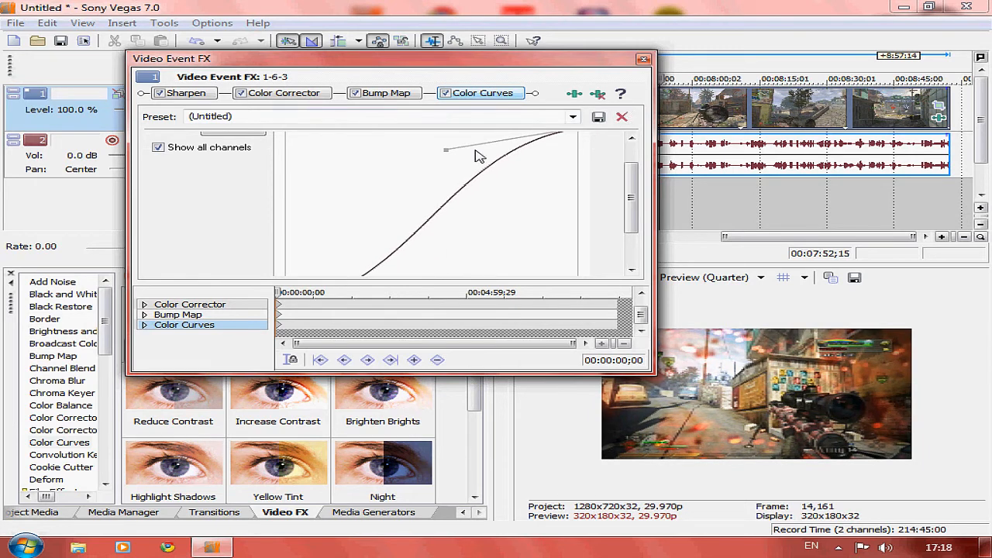
pyautogui.moveTo(443, 151); pyautogui.dragTo(459, 159)
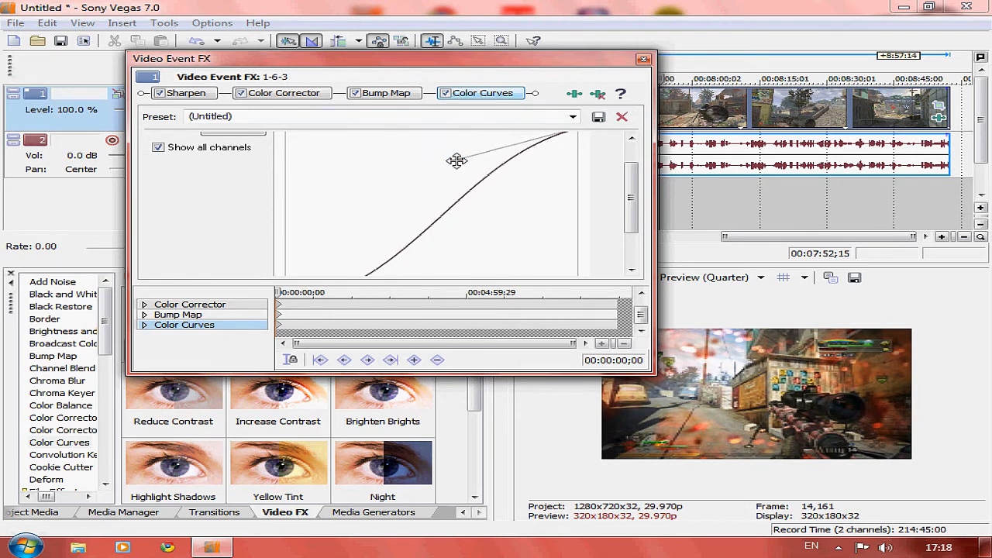
pyautogui.click(643, 59)
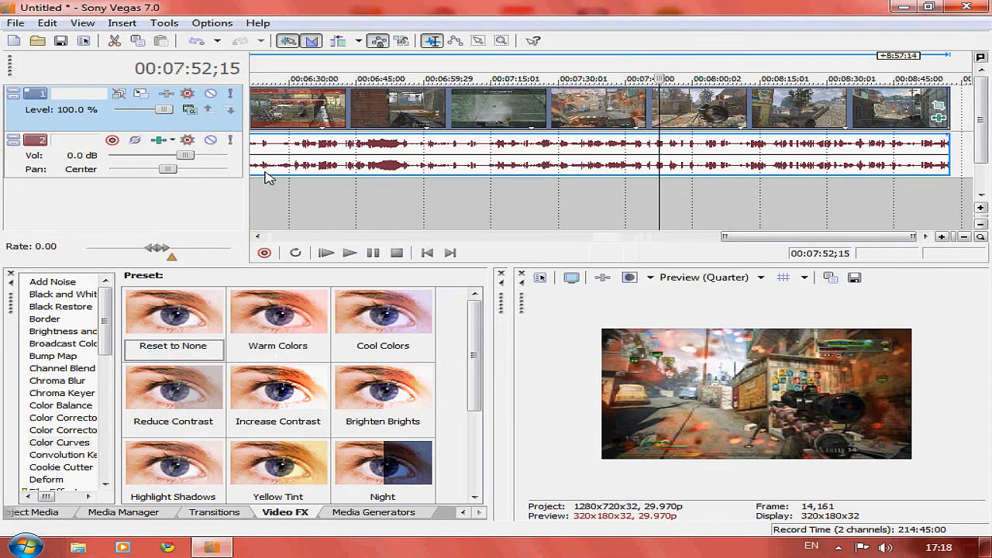
# Trim the end of the 1-6-3 clip so that only about the first 21 seconds are kept.
pyautogui.moveTo(949, 124); pyautogui.dragTo(344, 98)
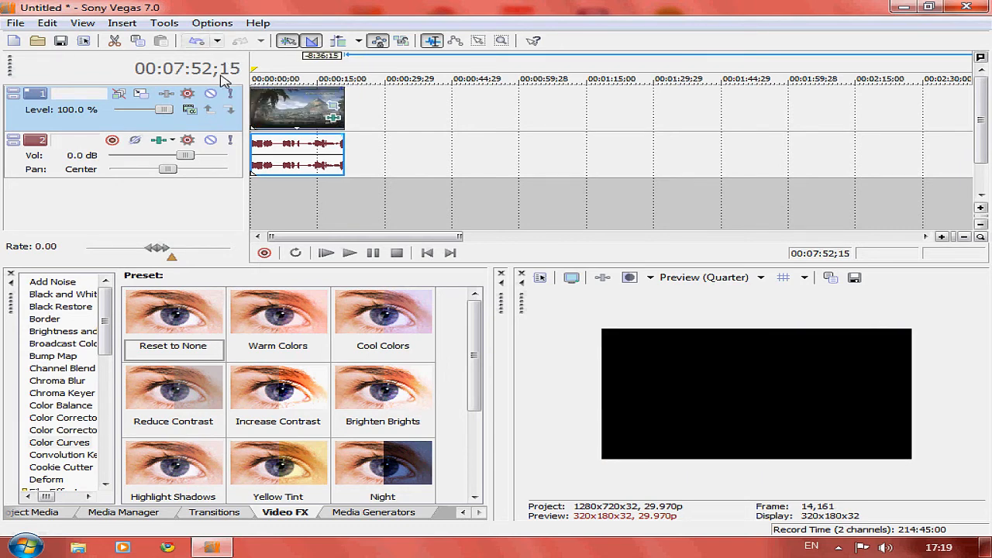
# Set up a render as Windows Media Video V9 (*.wmv) with the 6 Mbps HD 720-30p Video template.
pyautogui.click(15, 22)
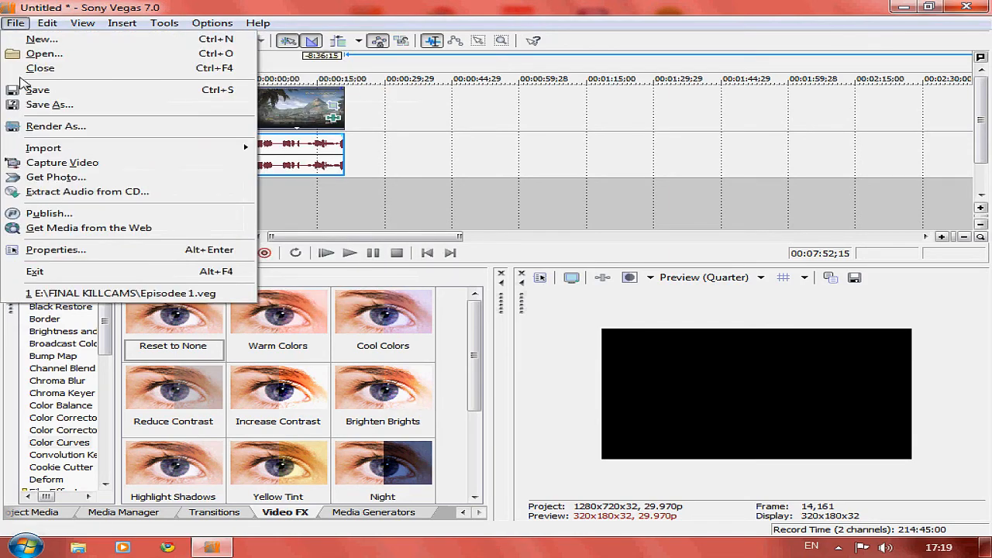
pyautogui.click(55, 126)
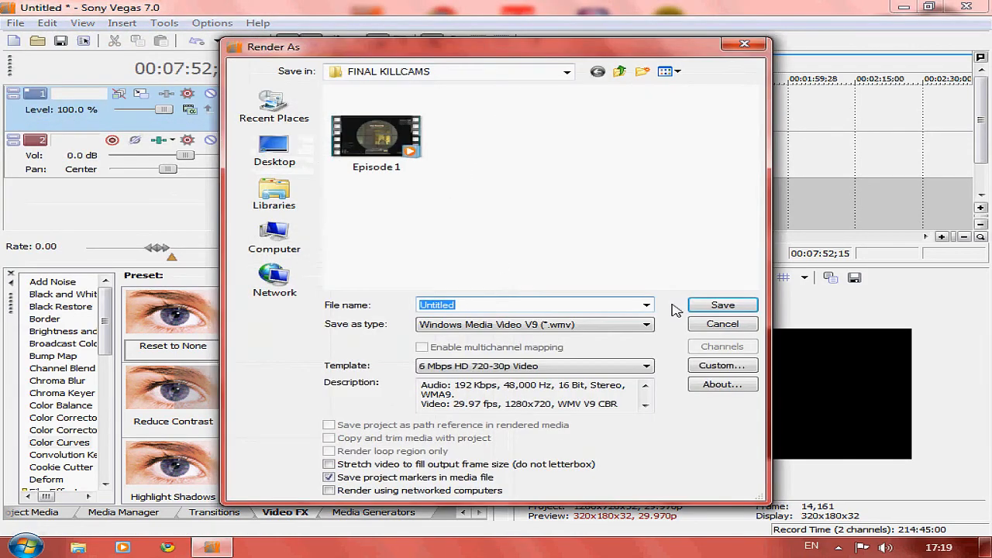
pyautogui.click(532, 325)
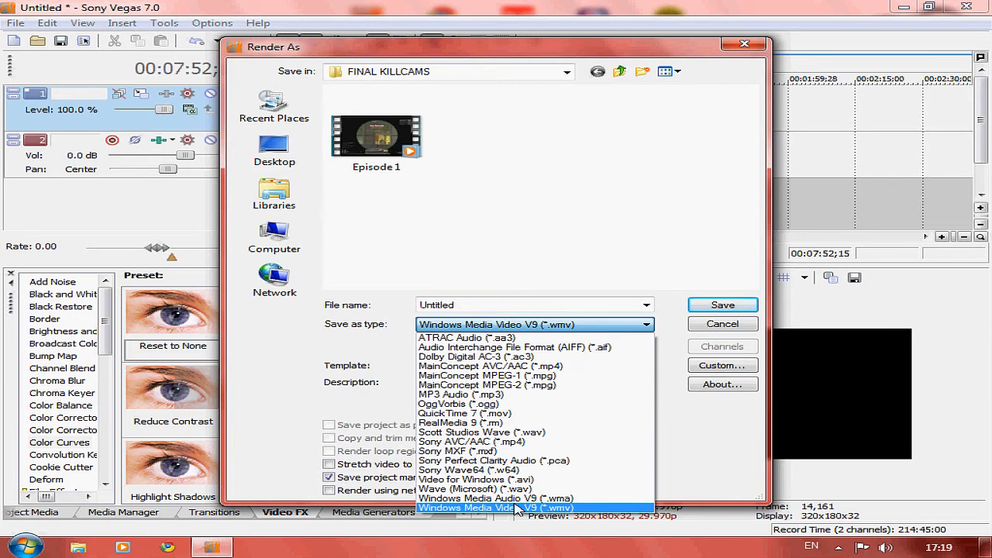
pyautogui.click(376, 347)
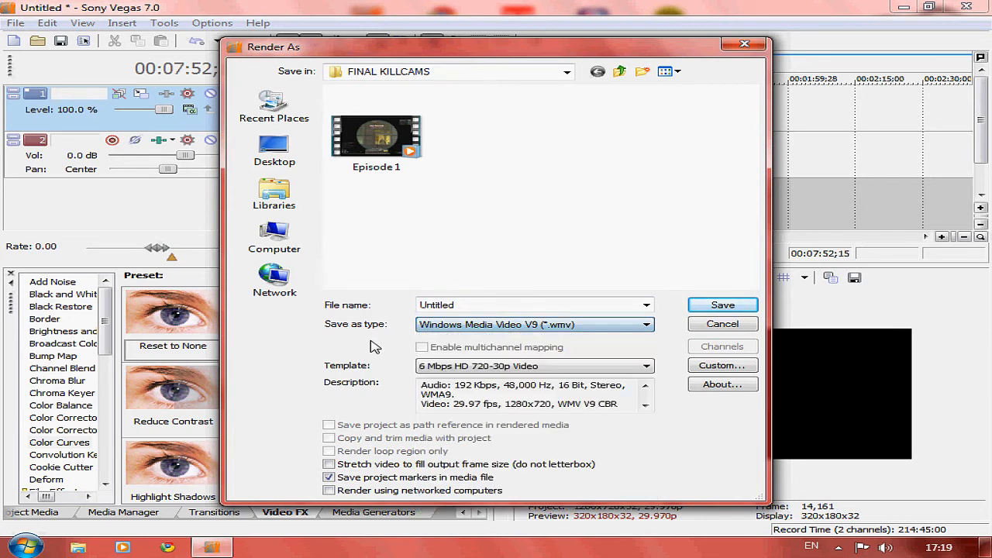
pyautogui.click(463, 367)
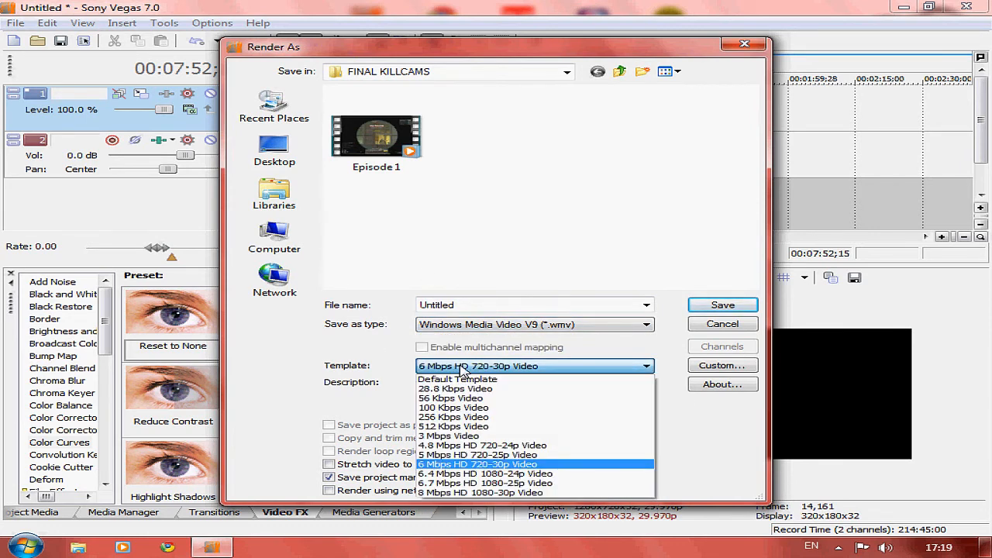
pyautogui.click(459, 464)
# Name the render VIDEO, save it to the root of the DAZZLE (E:) drive and start rendering.
pyautogui.doubleClick(529, 305)
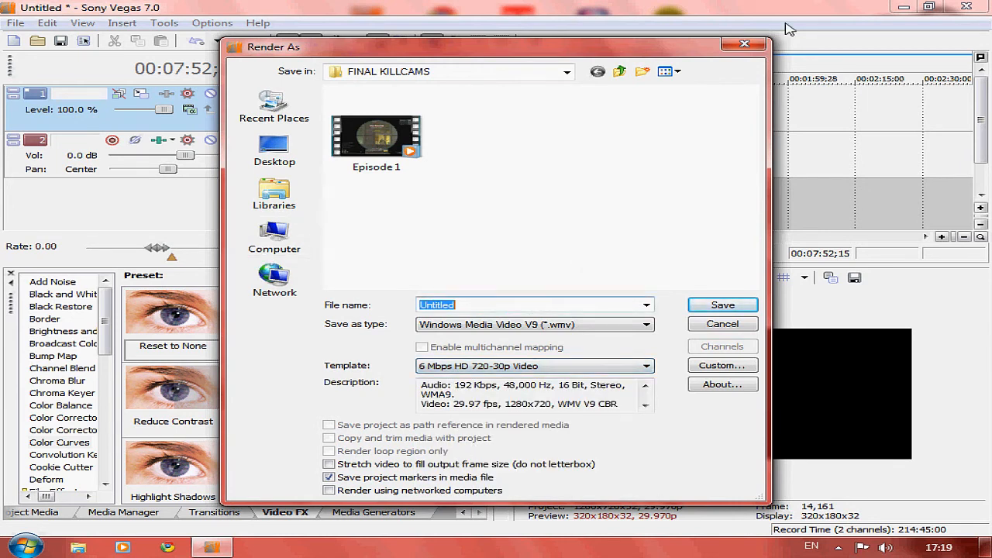
pyautogui.click(619, 72)
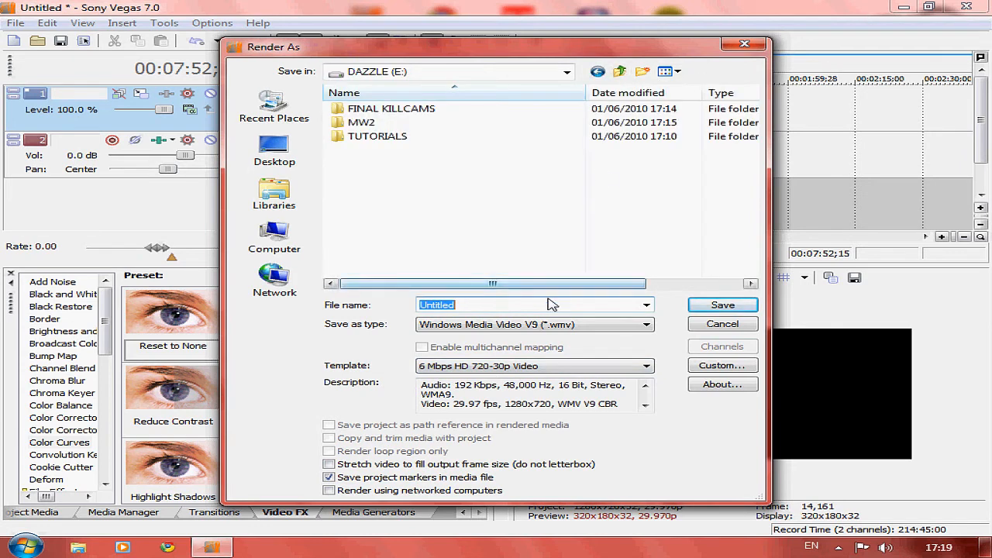
pyautogui.write('VIDEO')
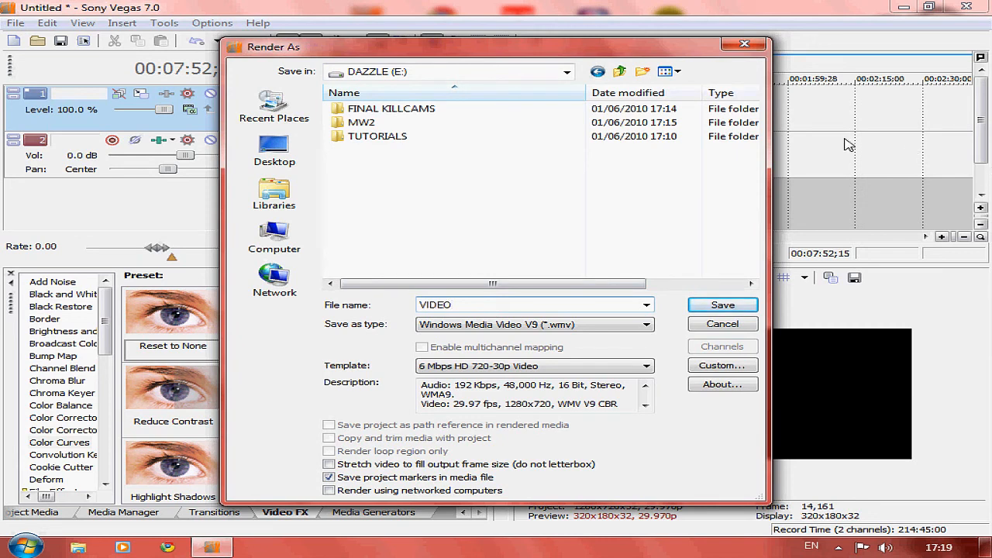
pyautogui.click(721, 305)
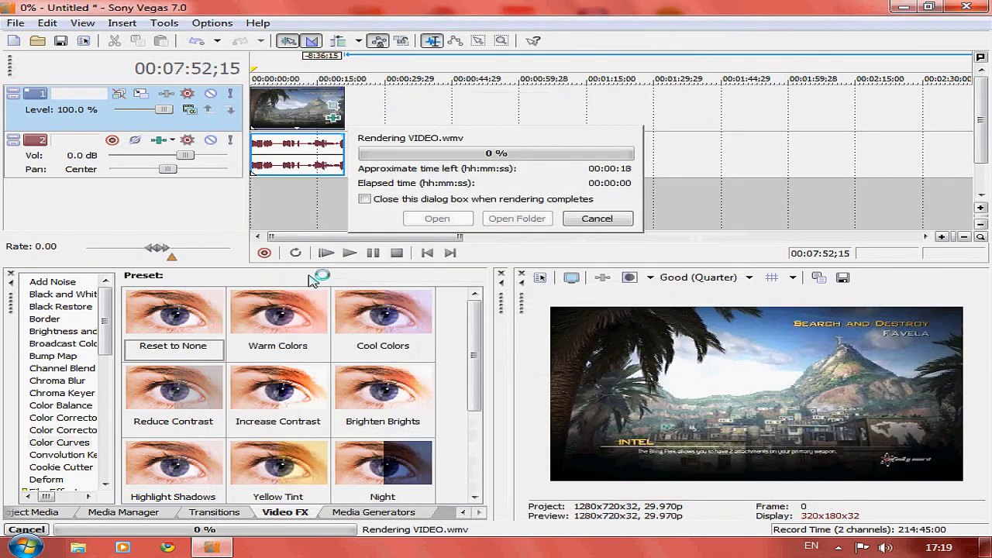